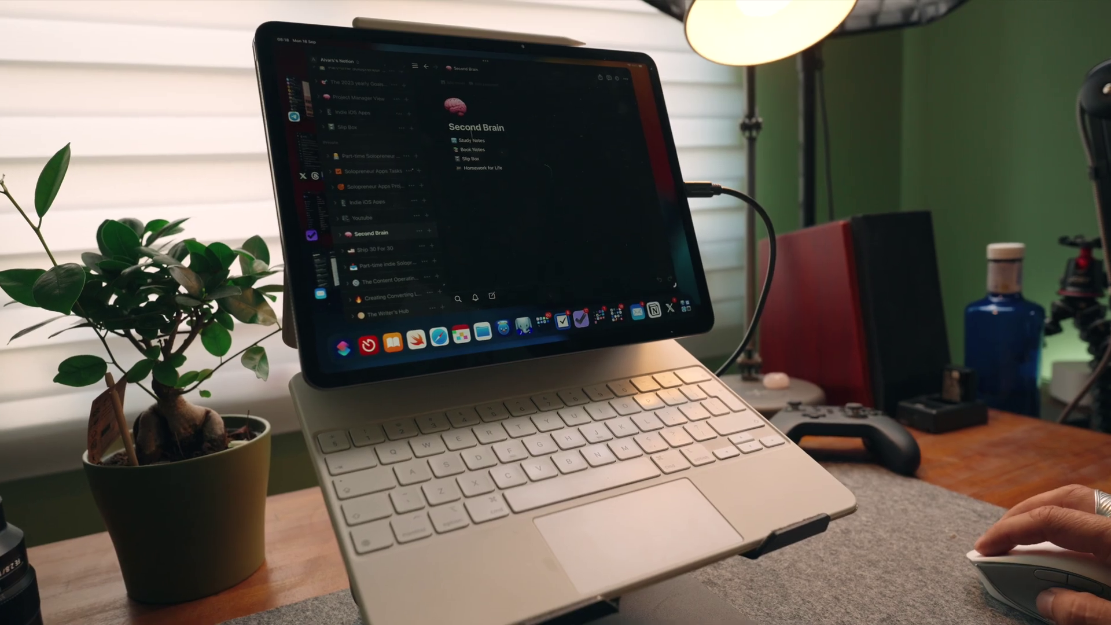
Look through the SwiftUI study notes and their handwritten image, then go to Part-time Solopreneur Apps
left_click(468, 145)
left_click(463, 160)
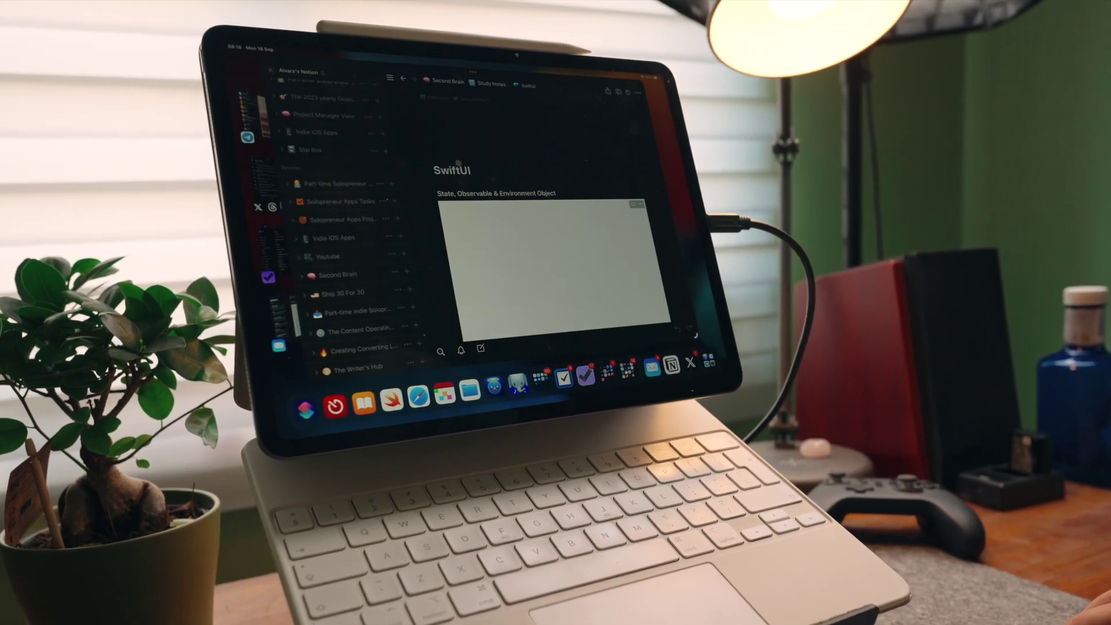
scroll(505, 230, "down", 1)
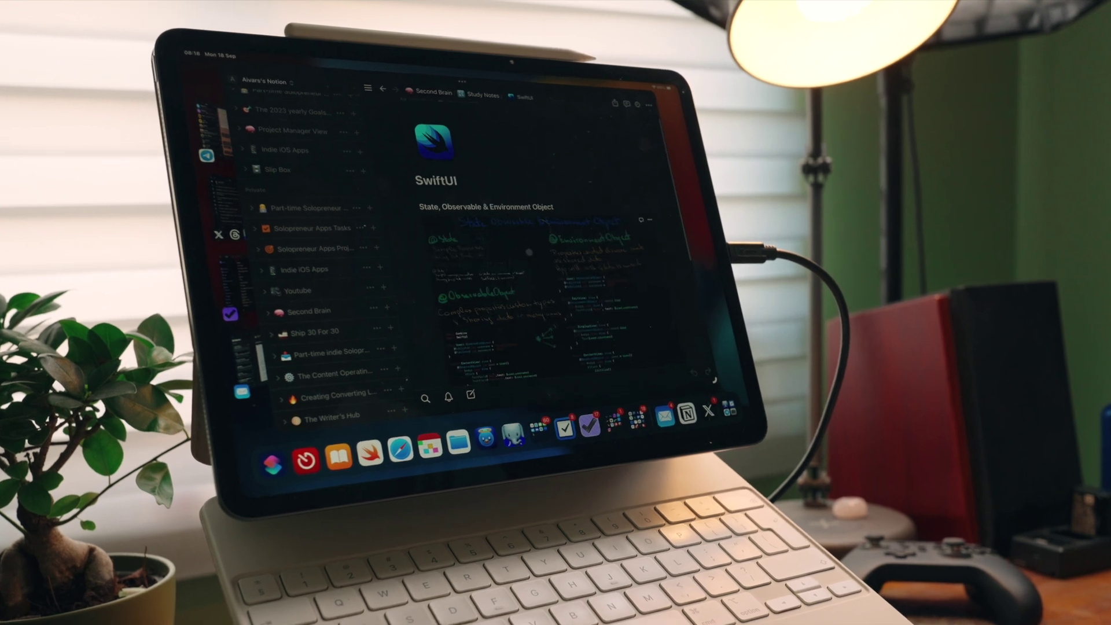
left_click(531, 253)
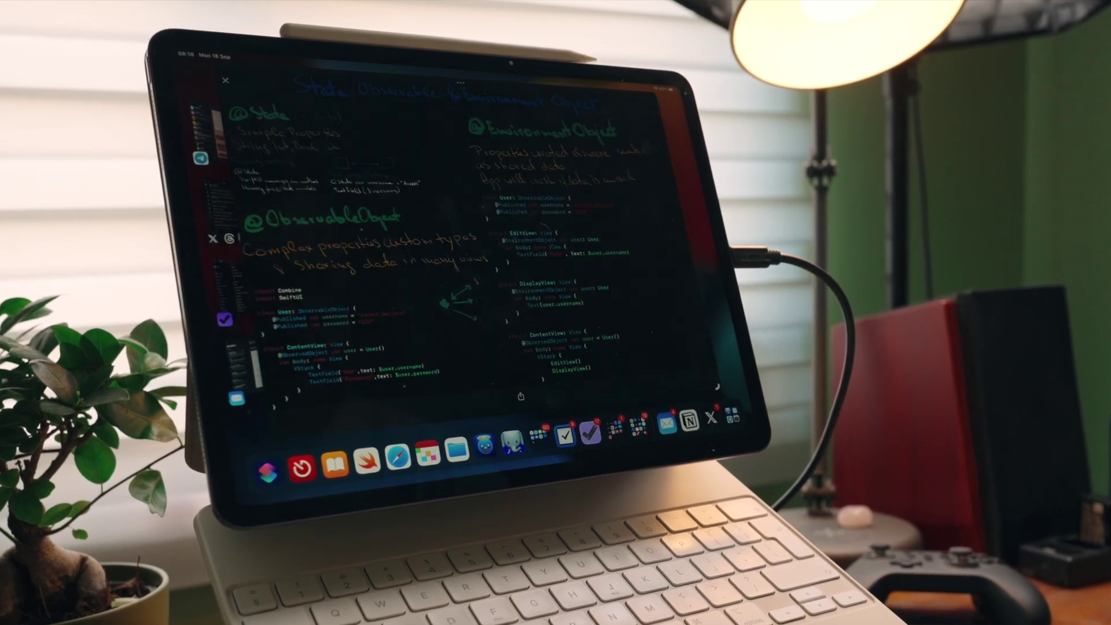
left_click(227, 82)
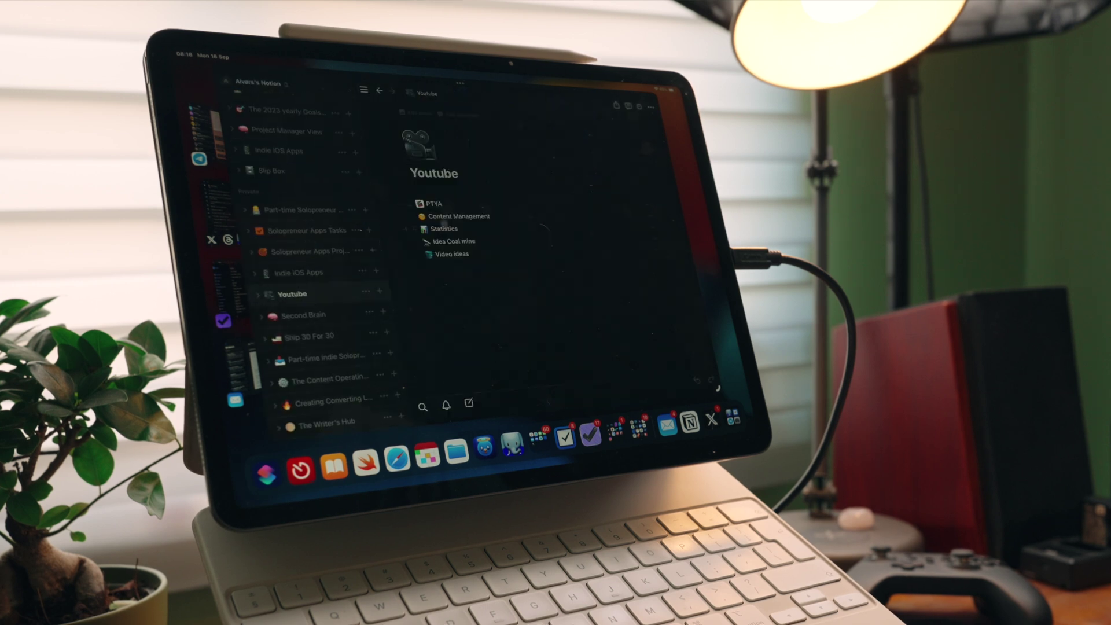
scroll(539, 248, "down", 5)
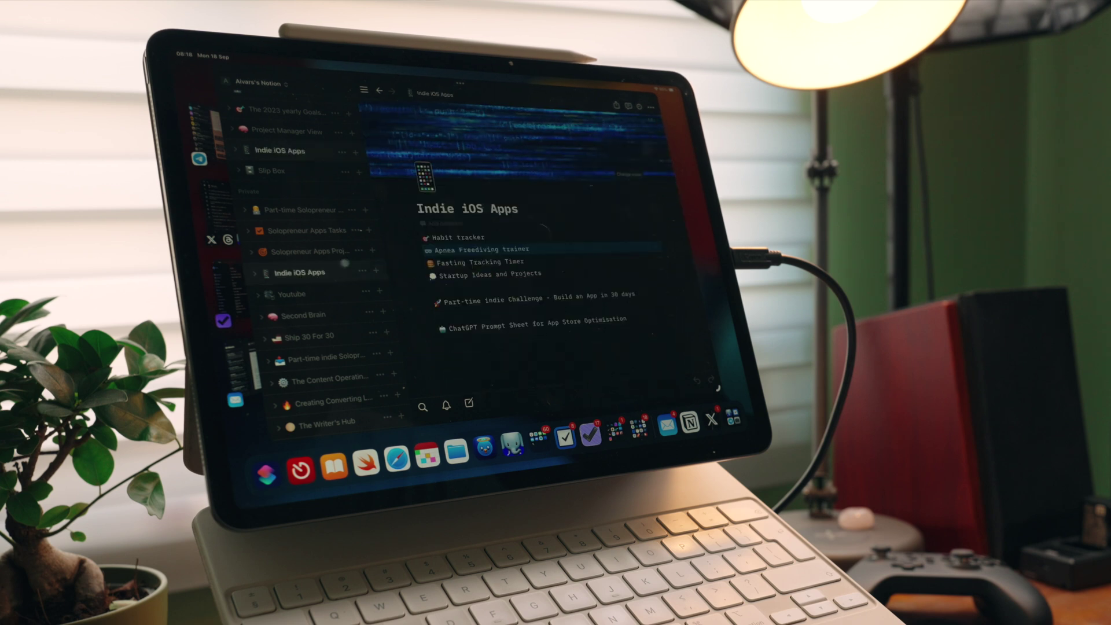
left_click(312, 213)
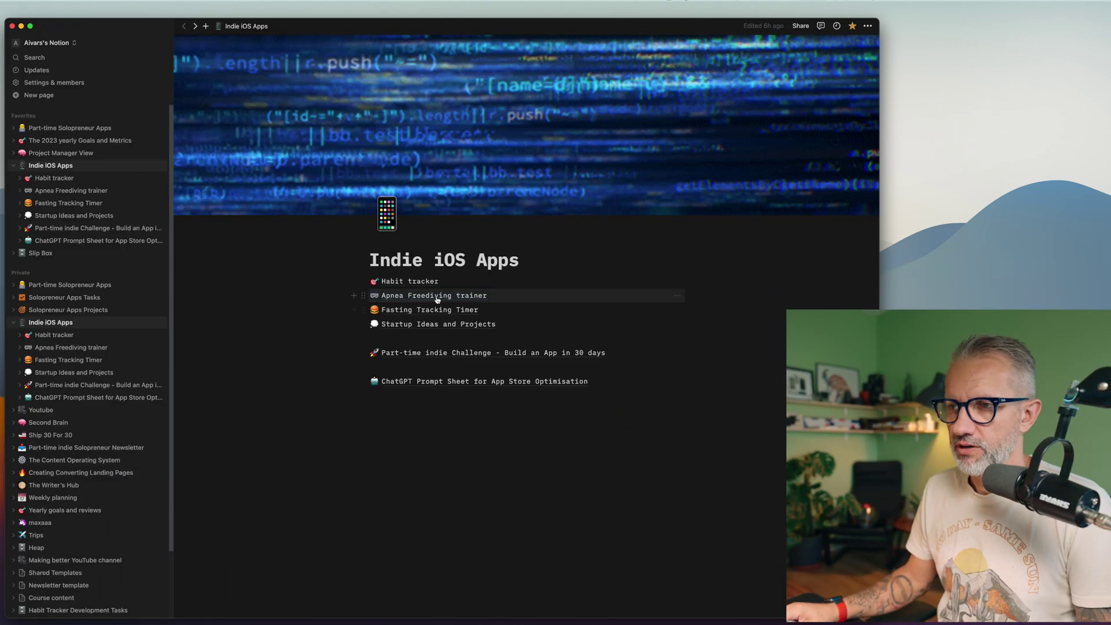
Visit the Apnea Freediving trainer page, return to Indie iOS Apps, then open Fasting Tracking Timer
left_click(391, 296)
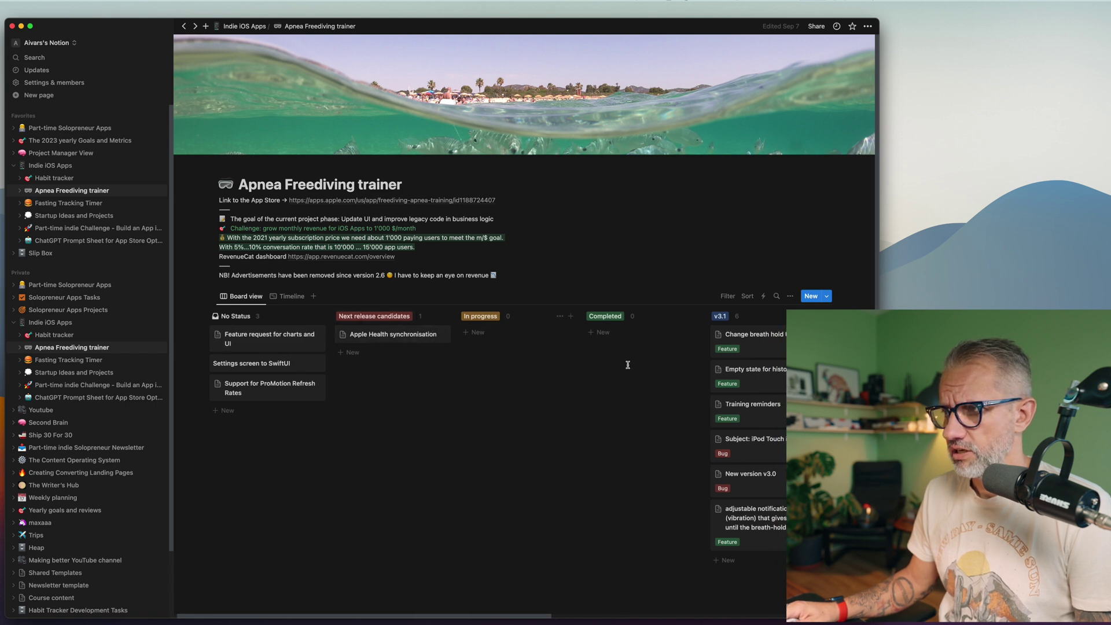
scroll(628, 364, "right", 10)
scroll(628, 363, "left", 10)
left_click(249, 27)
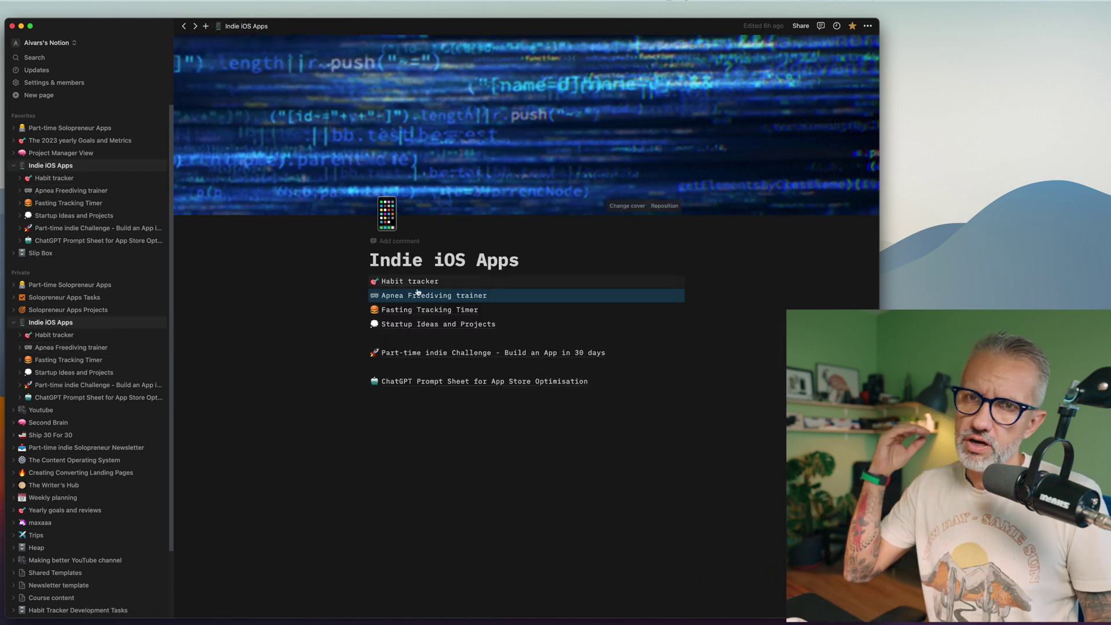
left_click(428, 310)
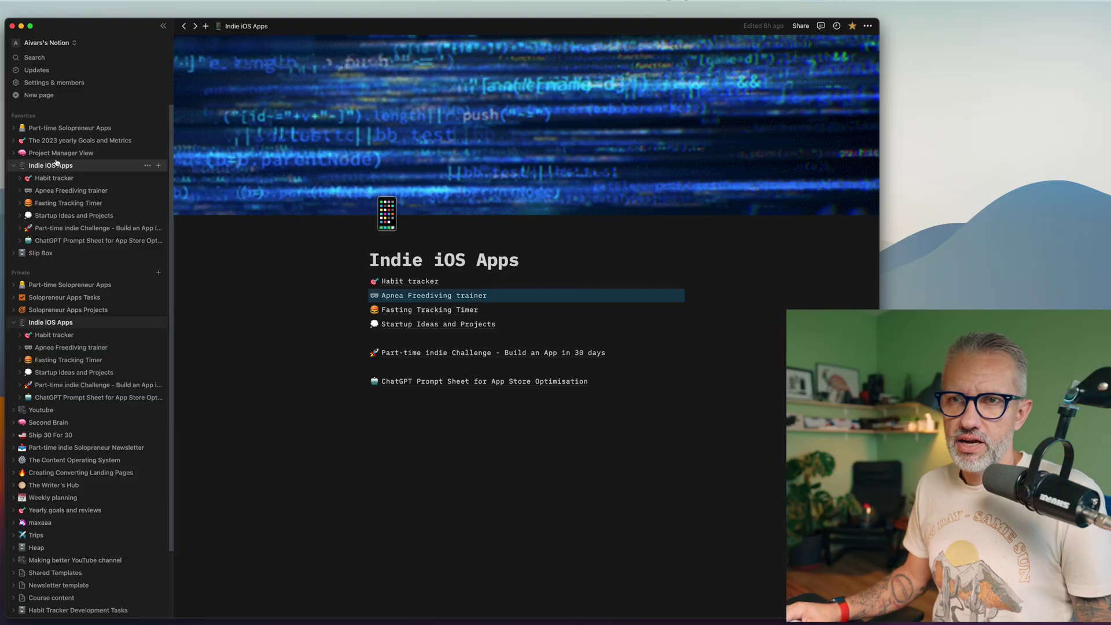
Browse the Project Manager View board down to the Publishing Calendar
left_click(57, 154)
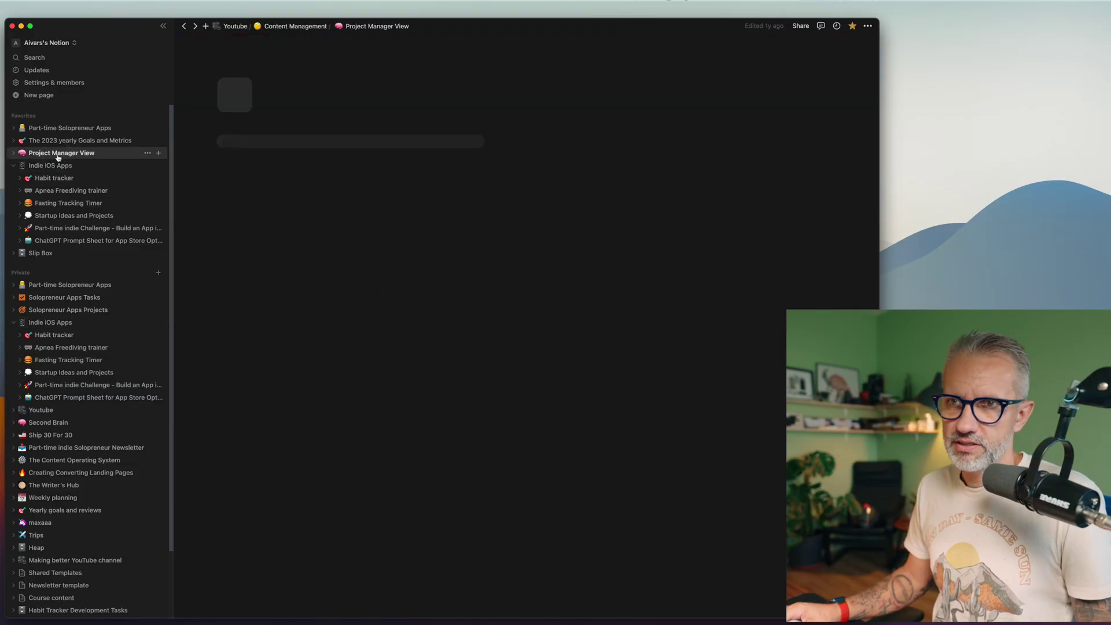
scroll(567, 440, "down", 10)
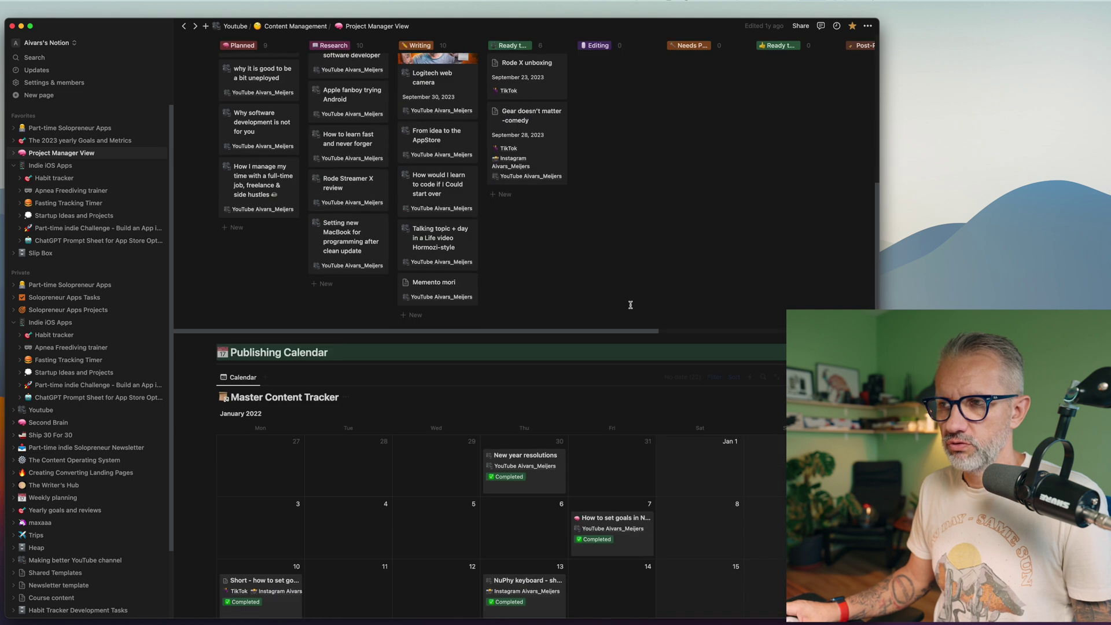
scroll(579, 308, "down", 2)
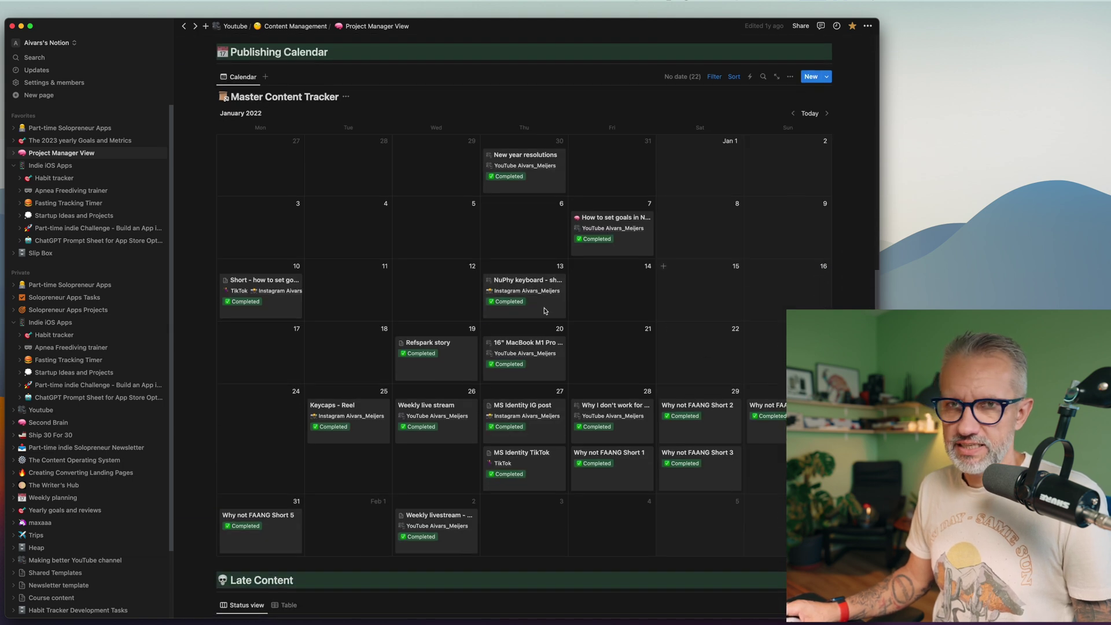
scroll(578, 388, "up", 4)
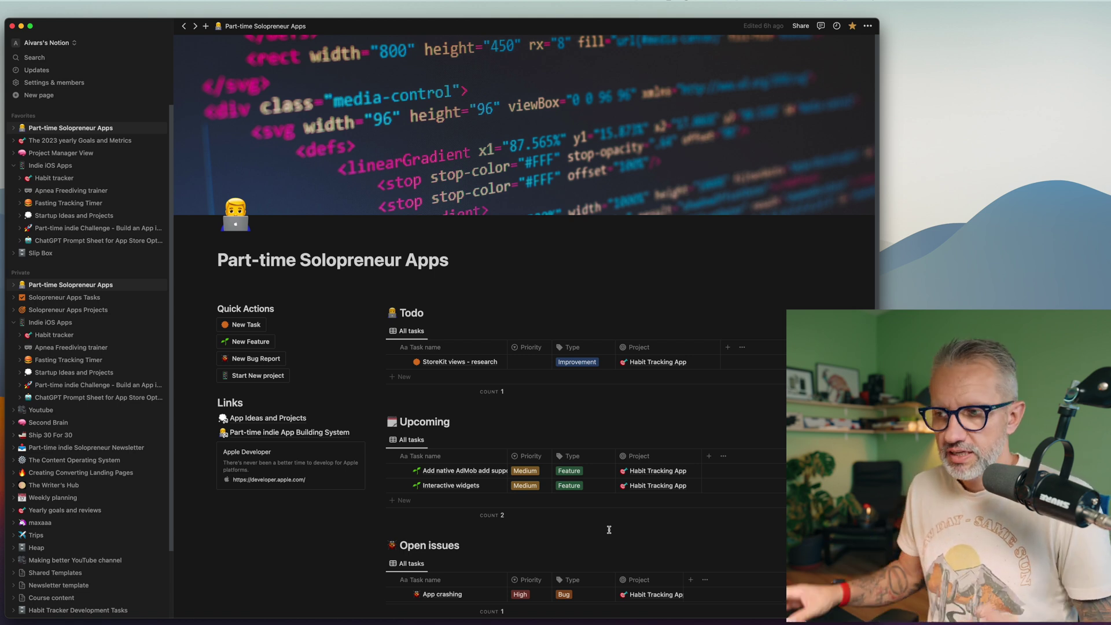
scroll(496, 554, "down", 3)
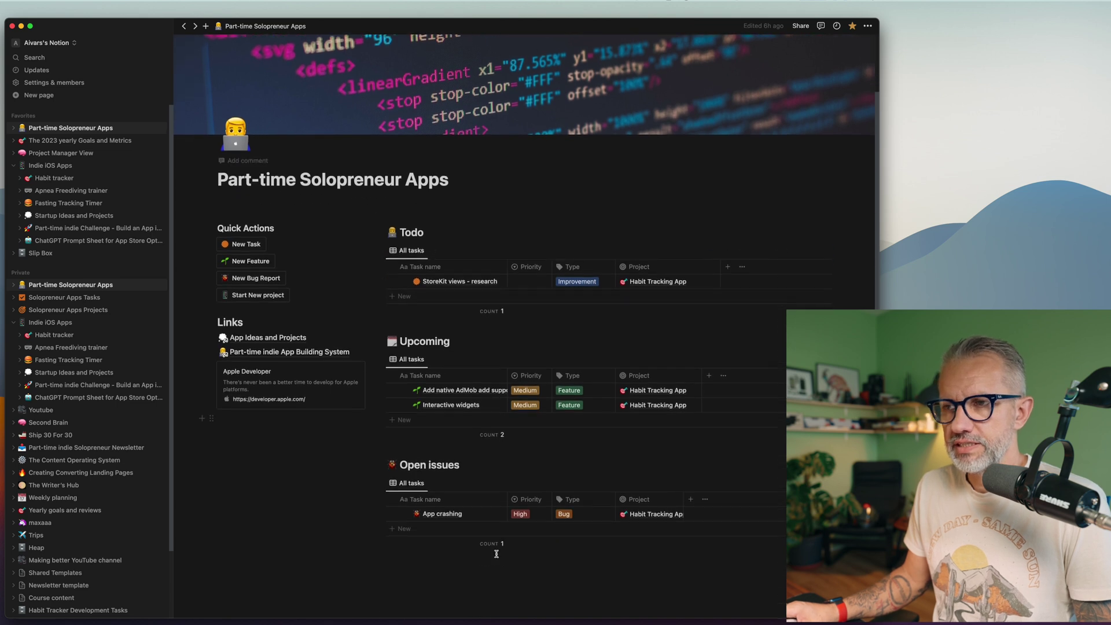
scroll(486, 347, "down", 1)
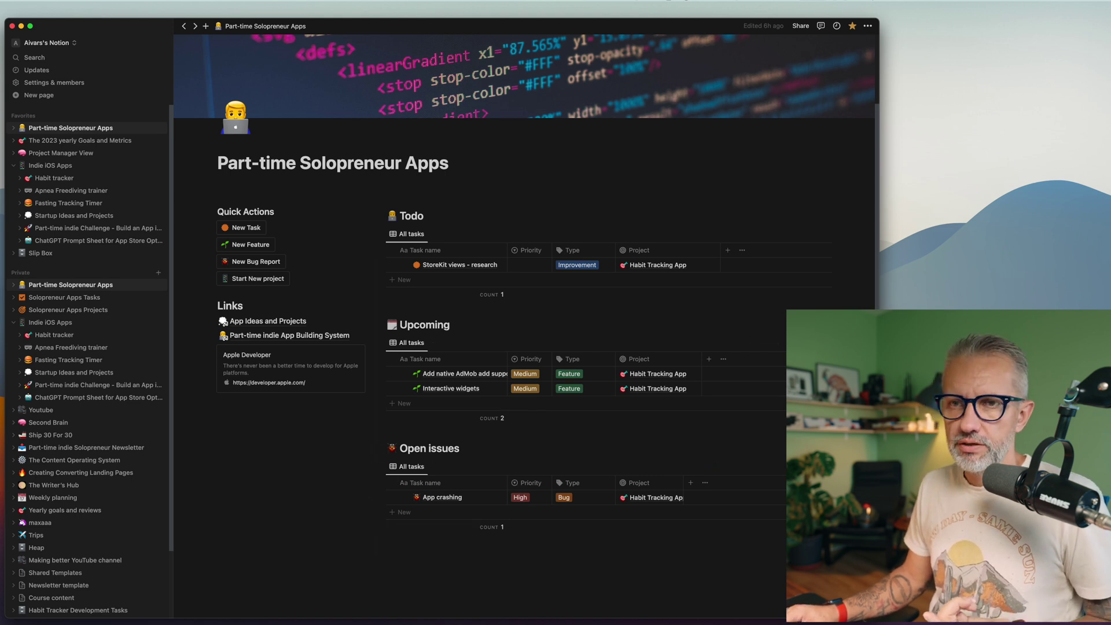
Glance at the Tasks and Projects databases, then create a backlog Improvement task with New Task
left_click(64, 298)
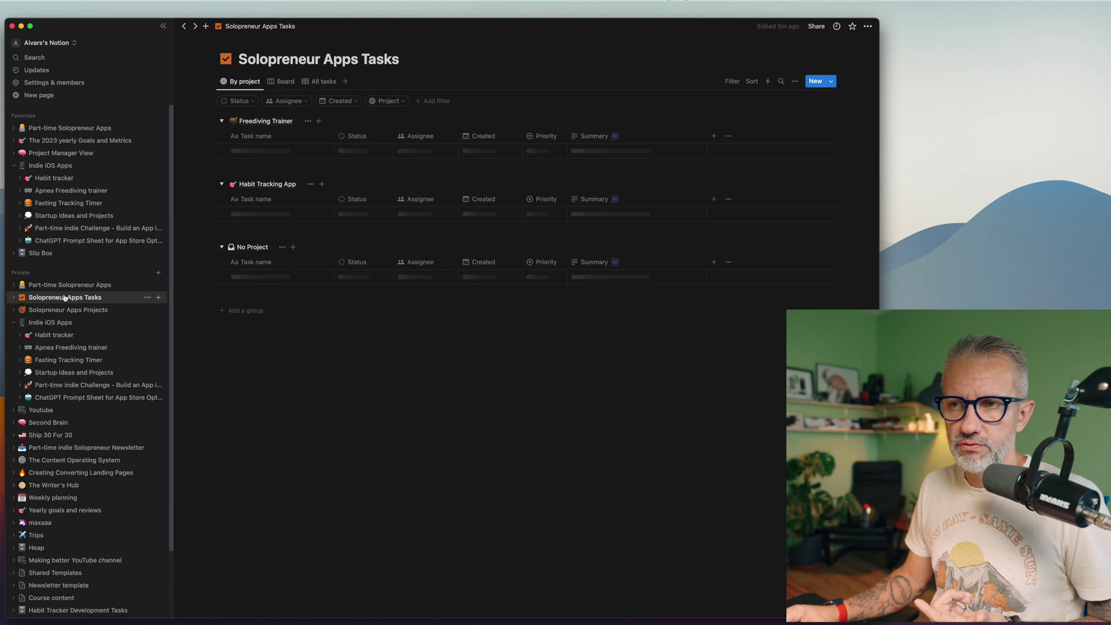
left_click(68, 311)
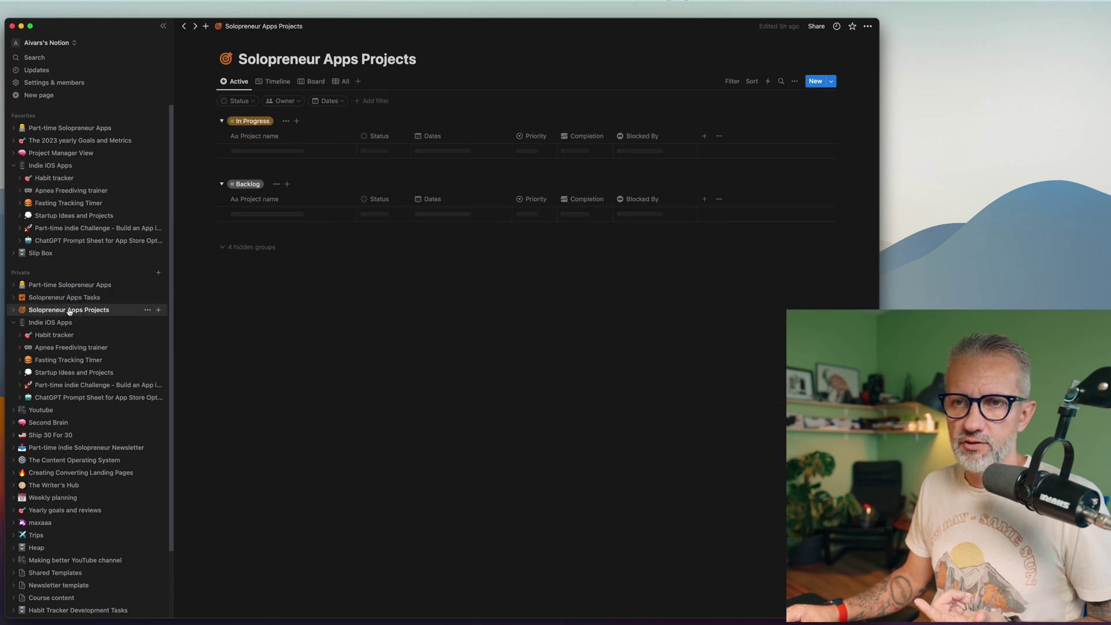
left_click(70, 288)
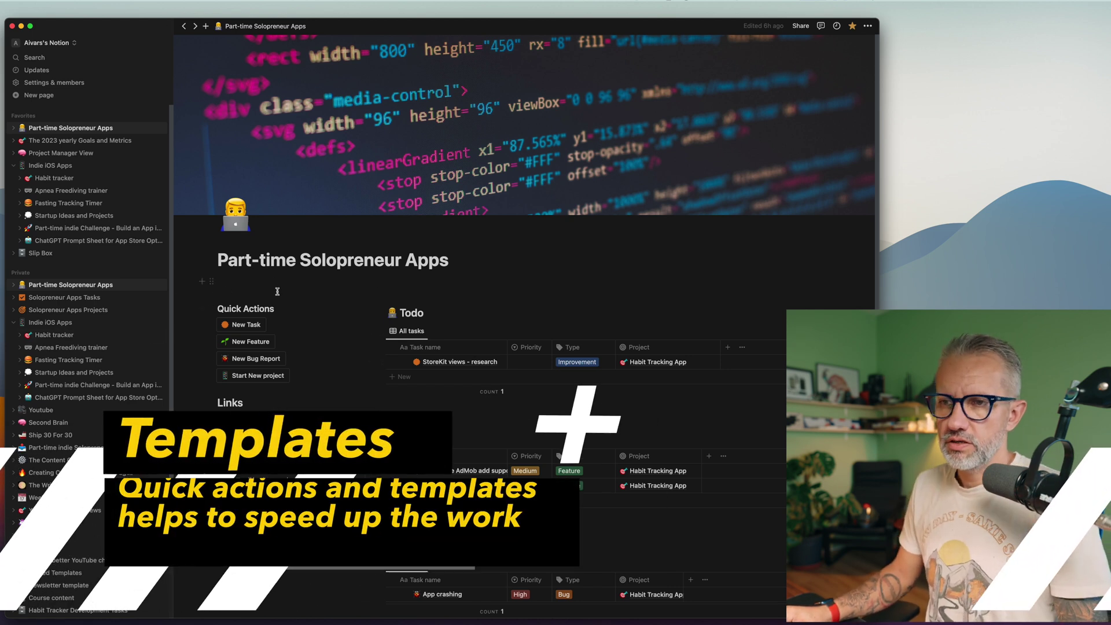
left_click(250, 325)
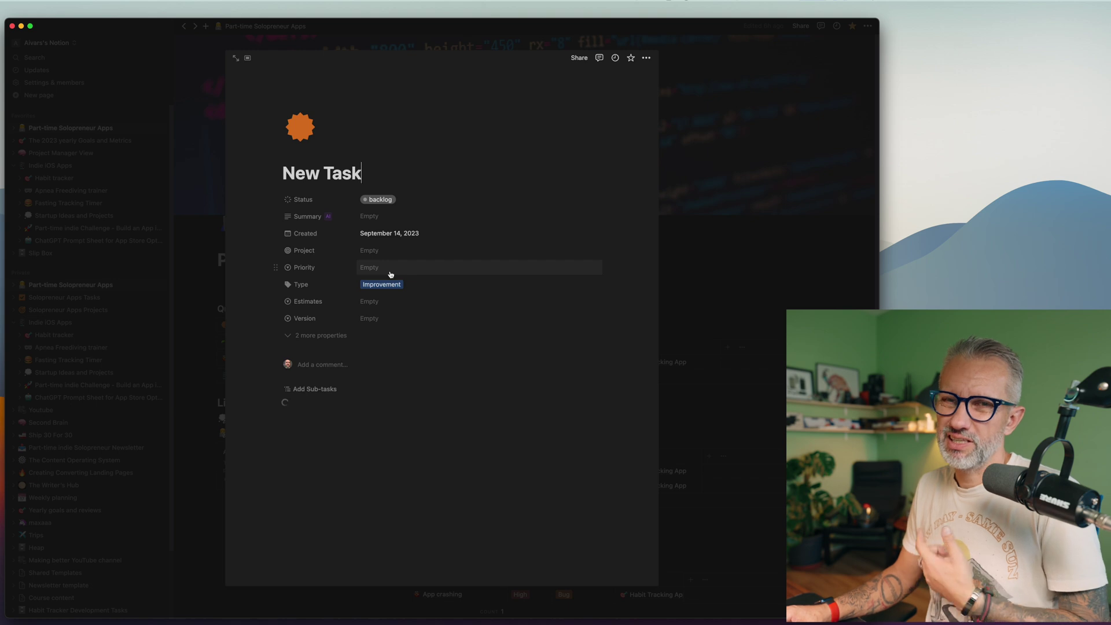
left_click(211, 179)
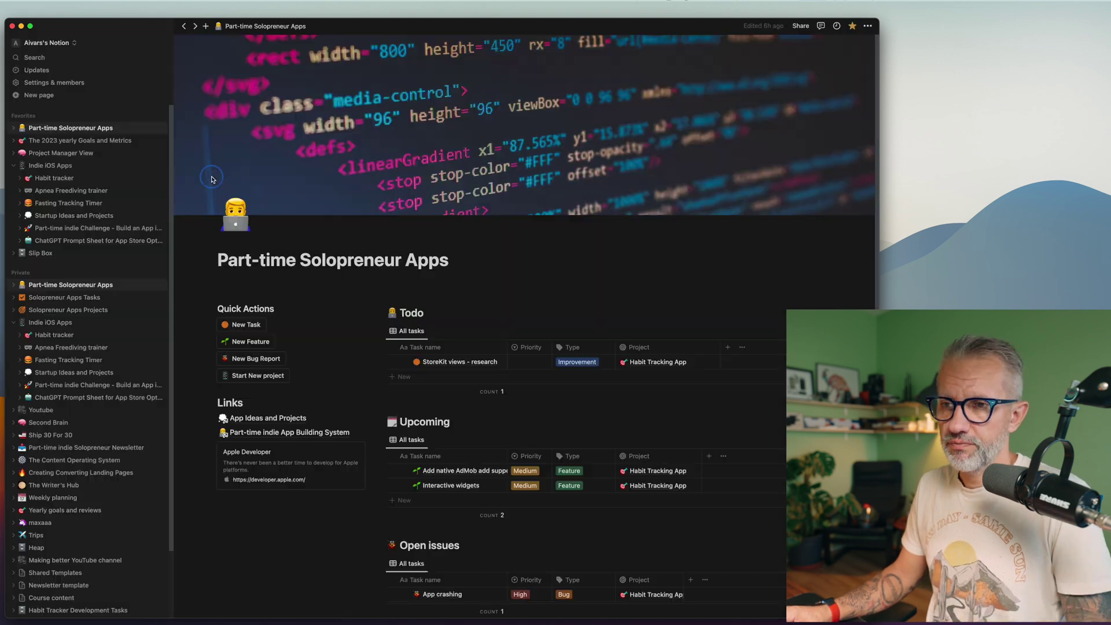
Create a new feature with backlog status, linked to the Habit Tracking App project
left_click(237, 342)
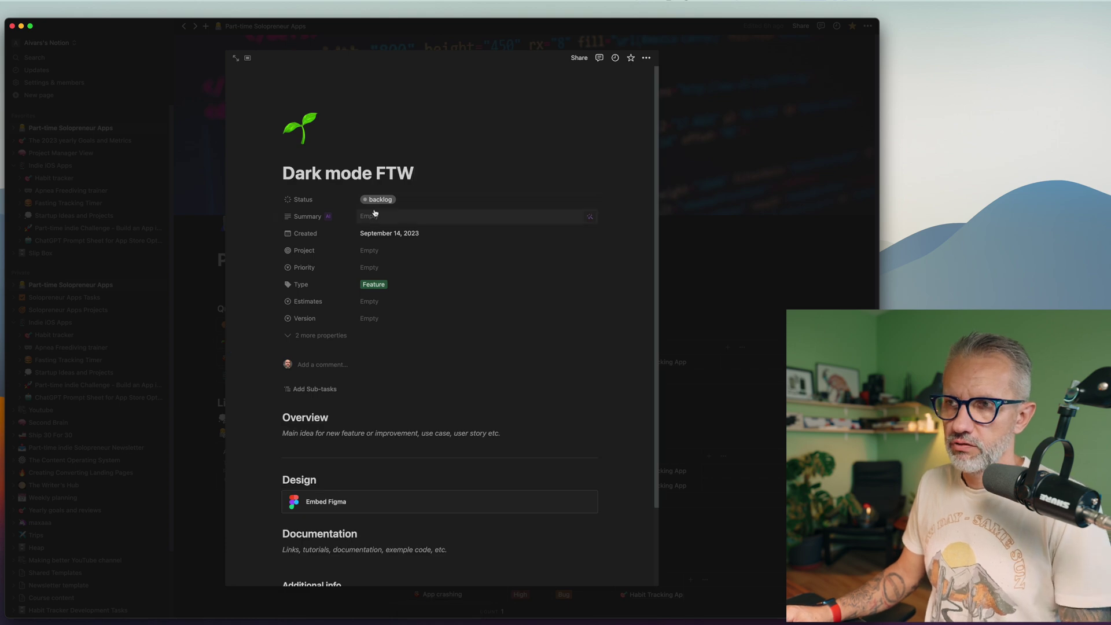
left_click(376, 203)
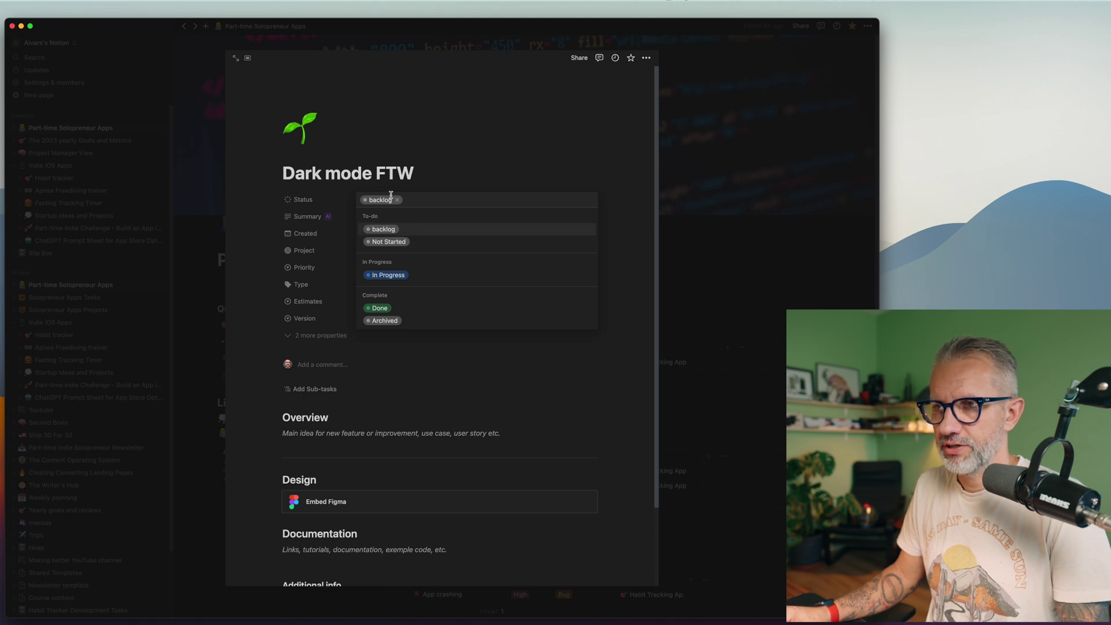
left_click(385, 242)
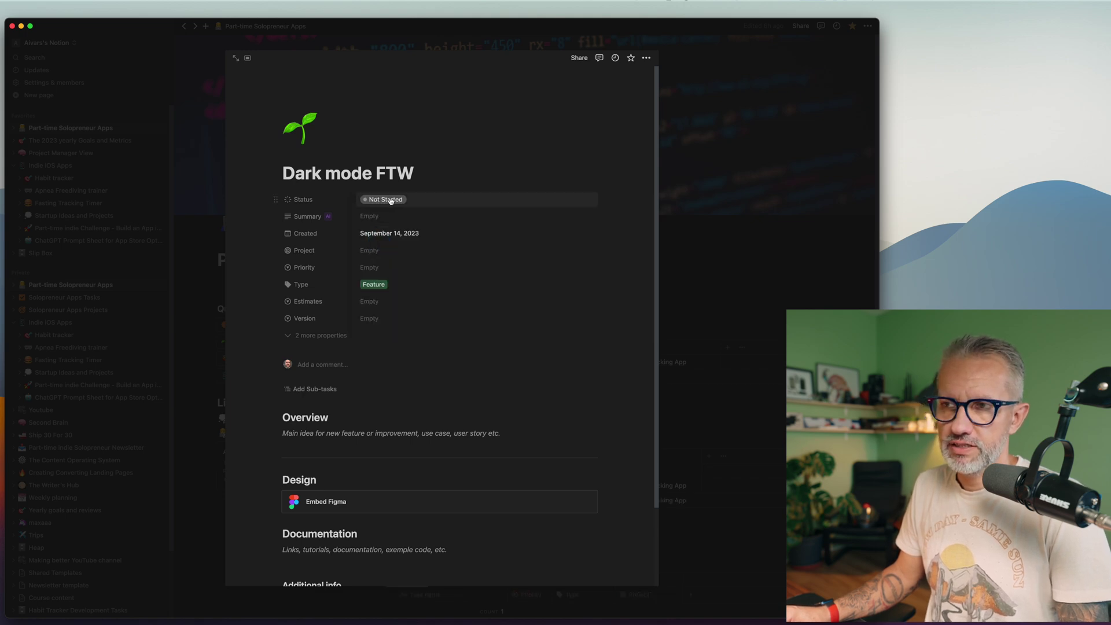
left_click(391, 200)
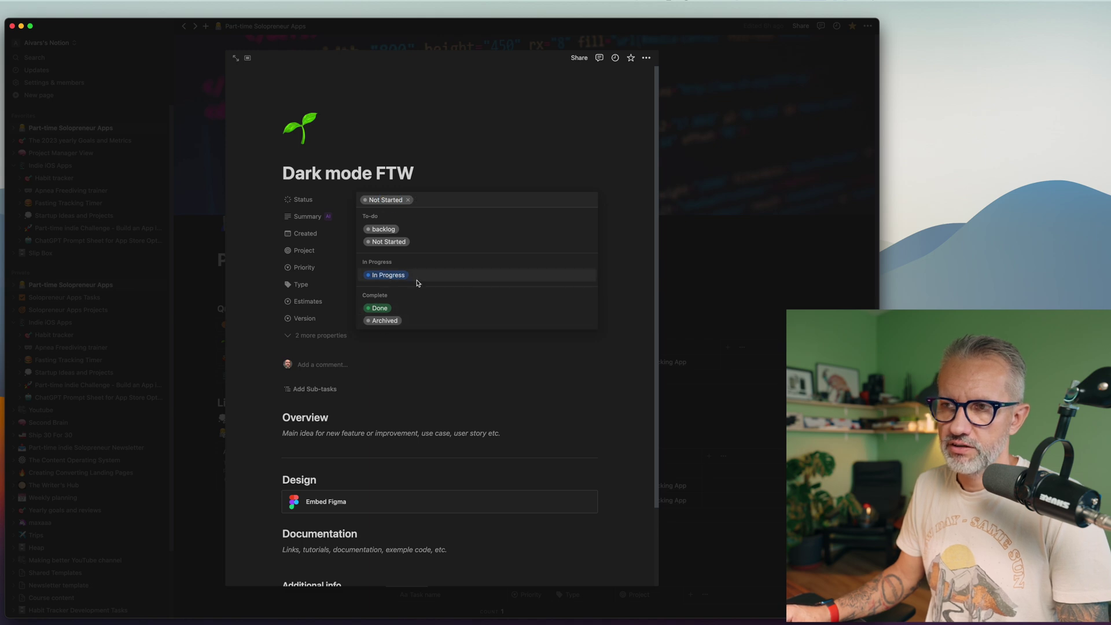
left_click(384, 229)
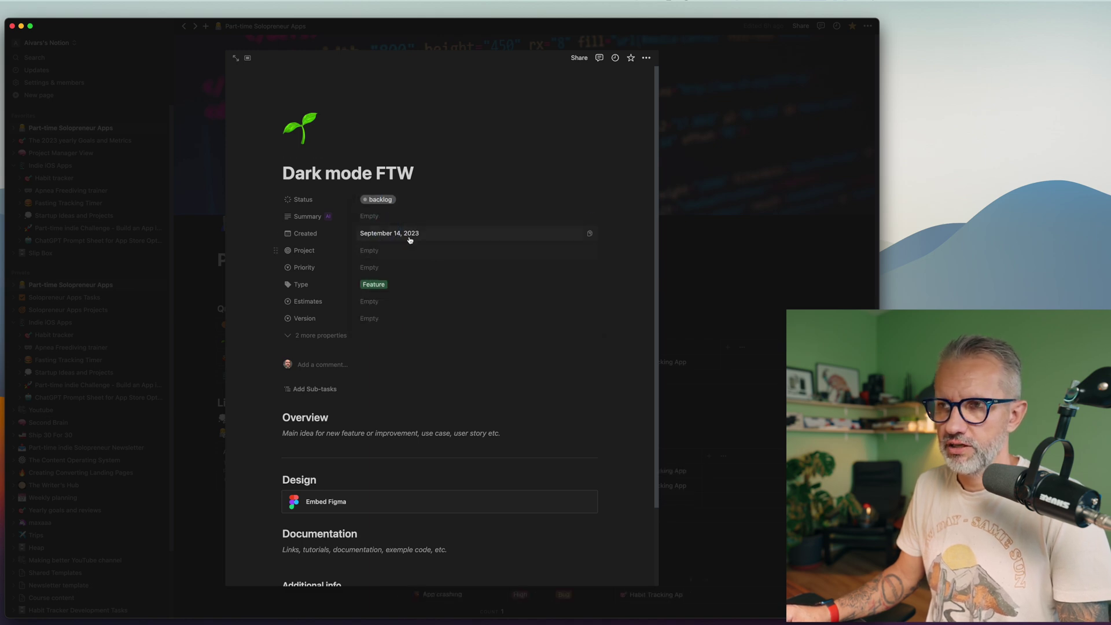
left_click(421, 251)
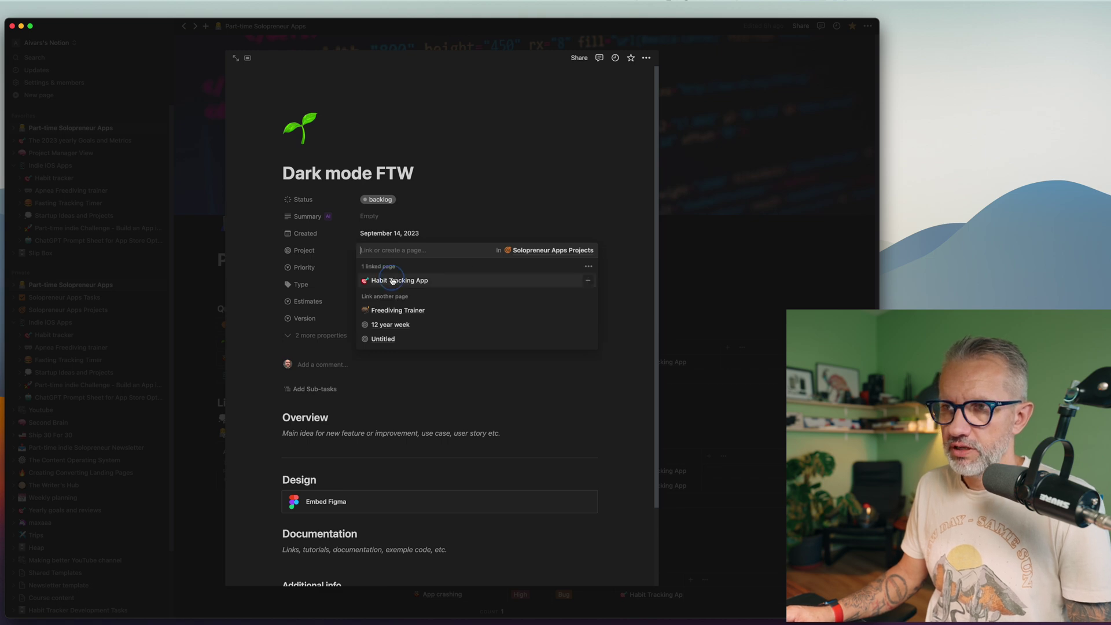
left_click(315, 270)
Set the feature's Priority to High, Estimates to 3 and a new Version 2.0
left_click(383, 272)
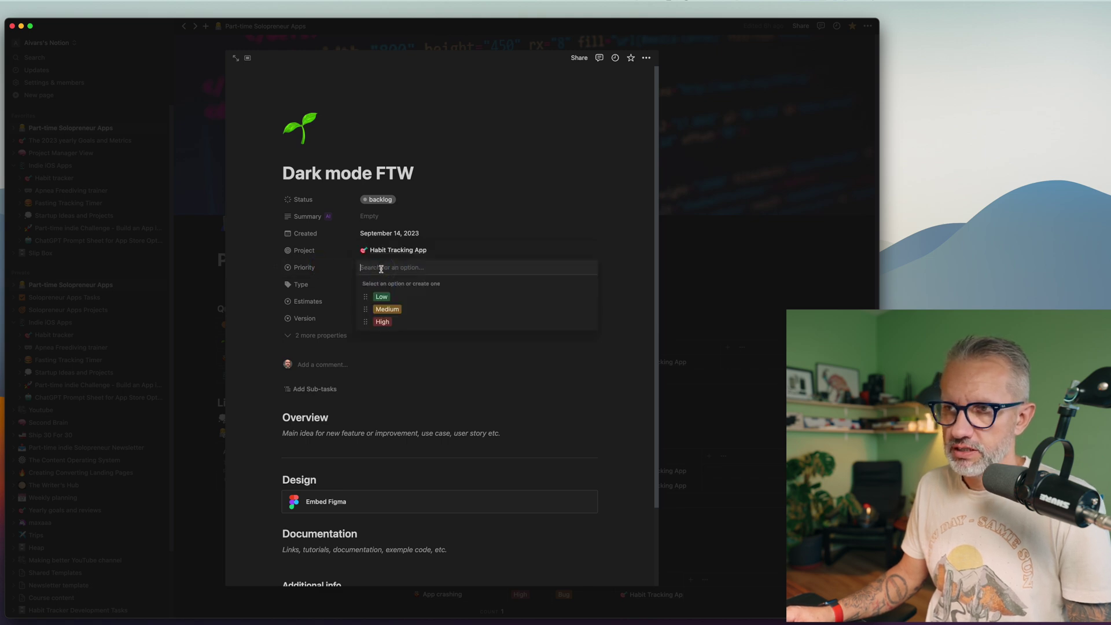
left_click(394, 300)
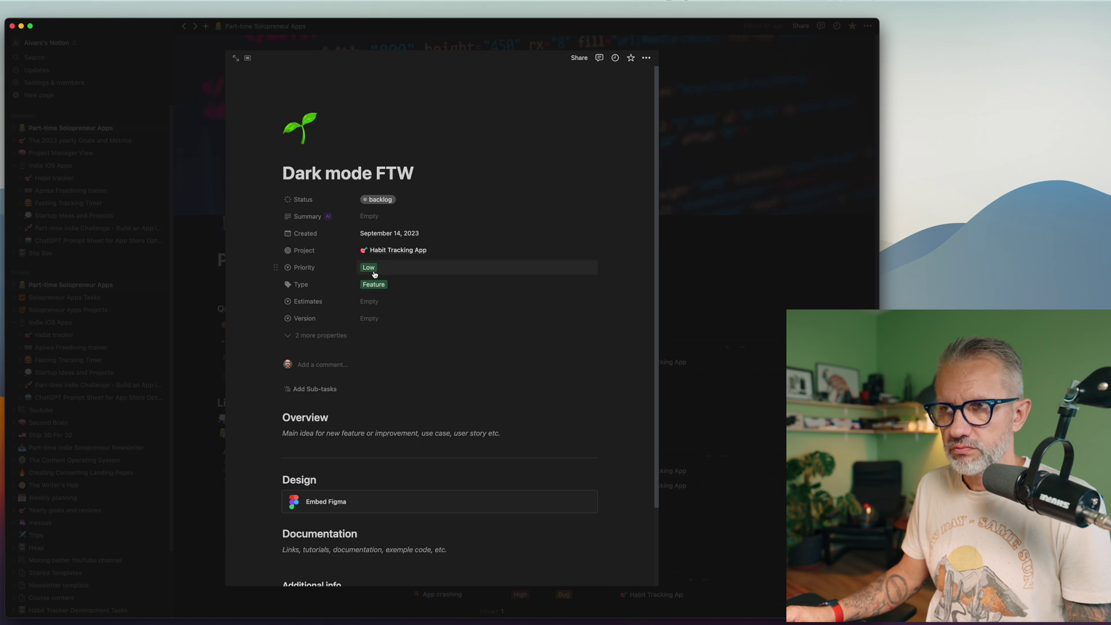
left_click(376, 270)
left_click(382, 322)
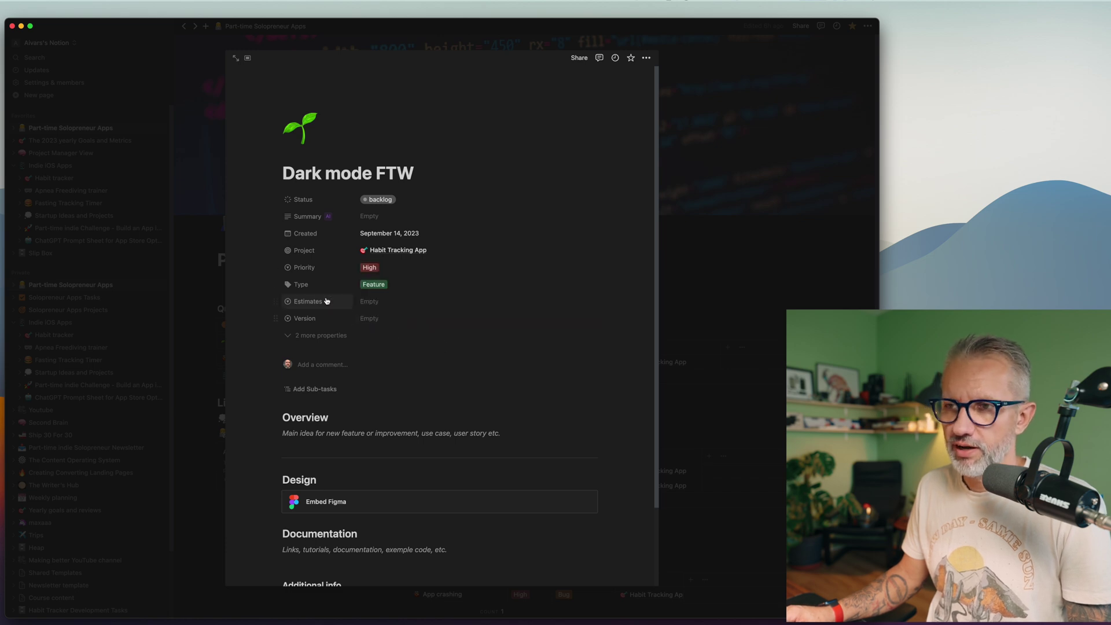
left_click(378, 301)
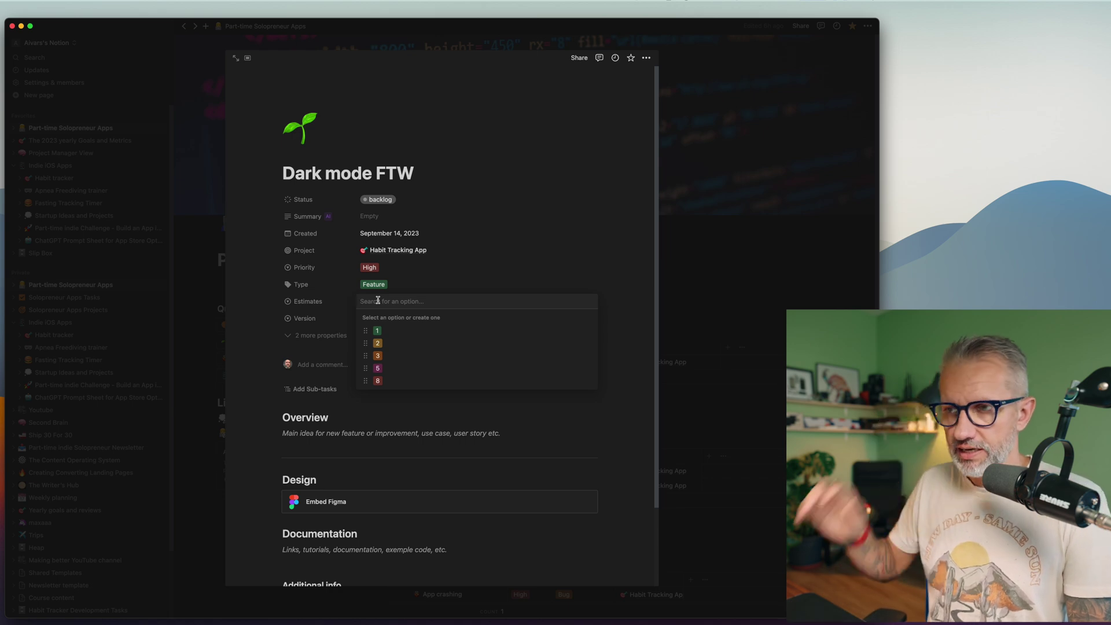
left_click(393, 359)
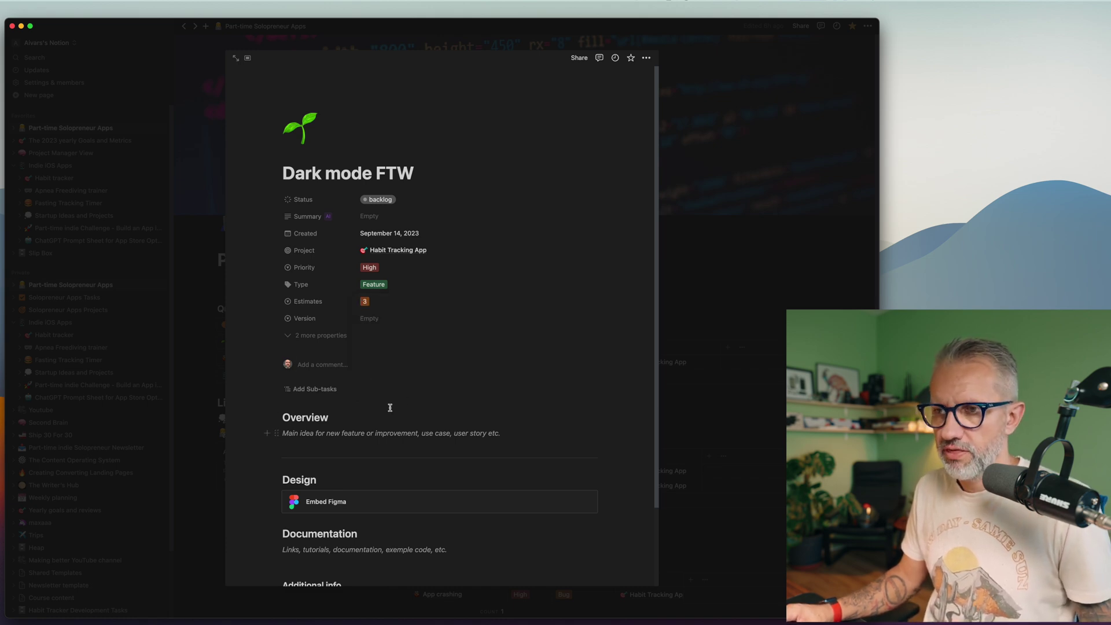
left_click(382, 320)
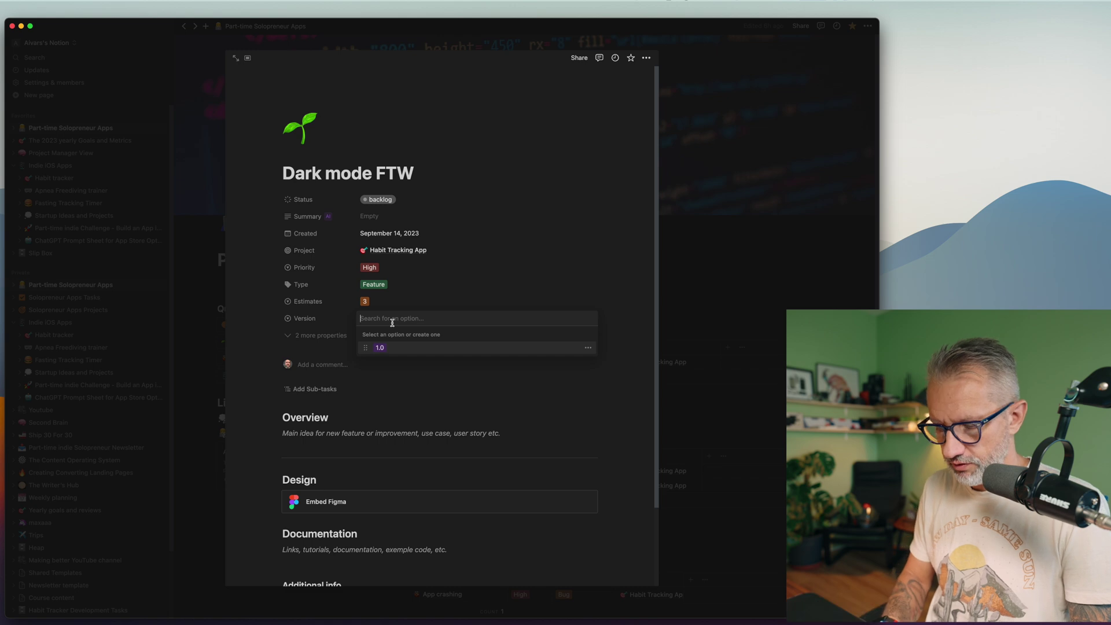
type("2.0")
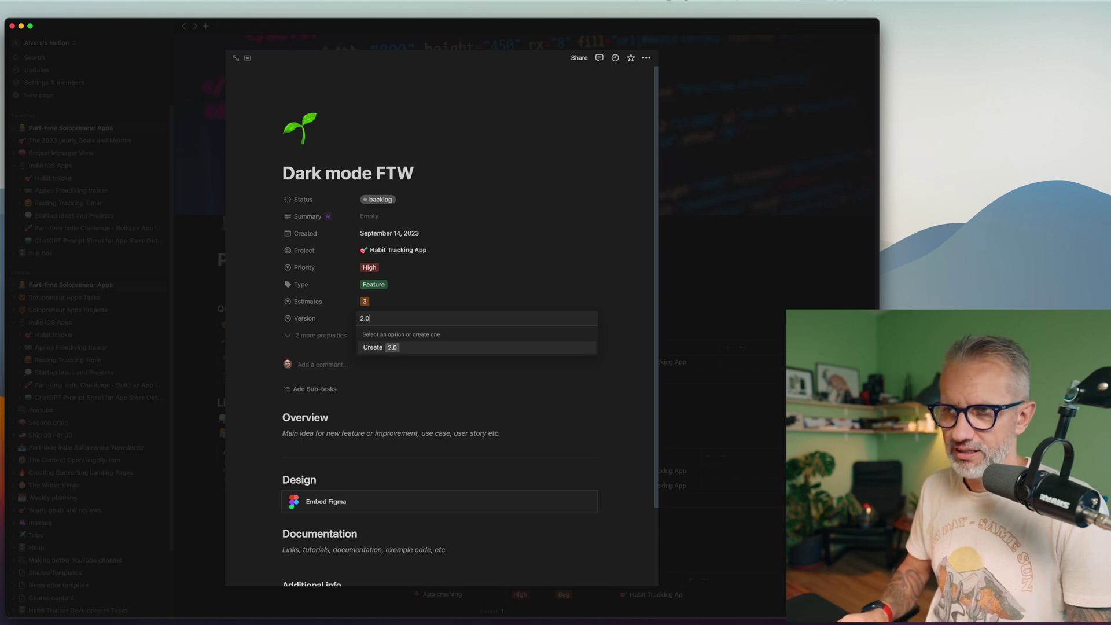
key("Return")
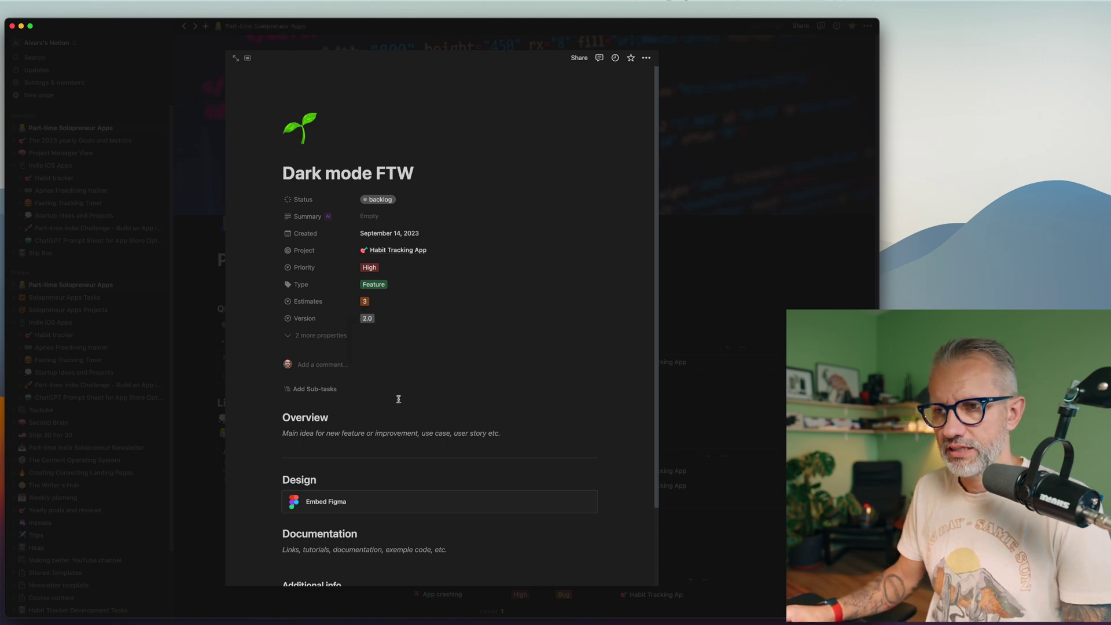
scroll(398, 399, "down", 3)
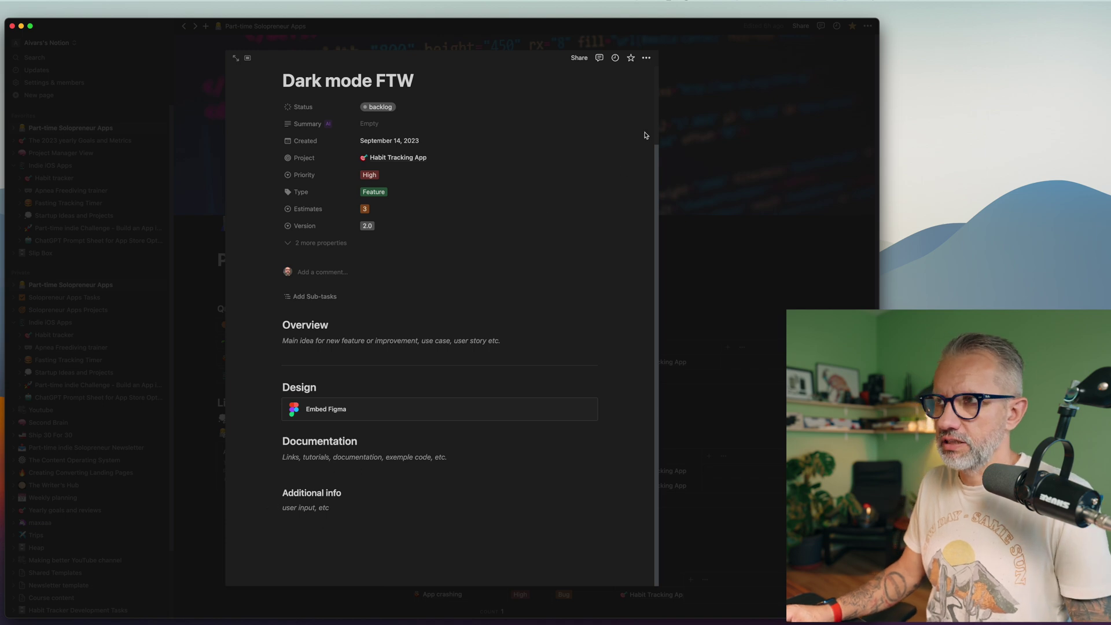
Close the Dark mode FTW page to return to the dashboard
key("Escape")
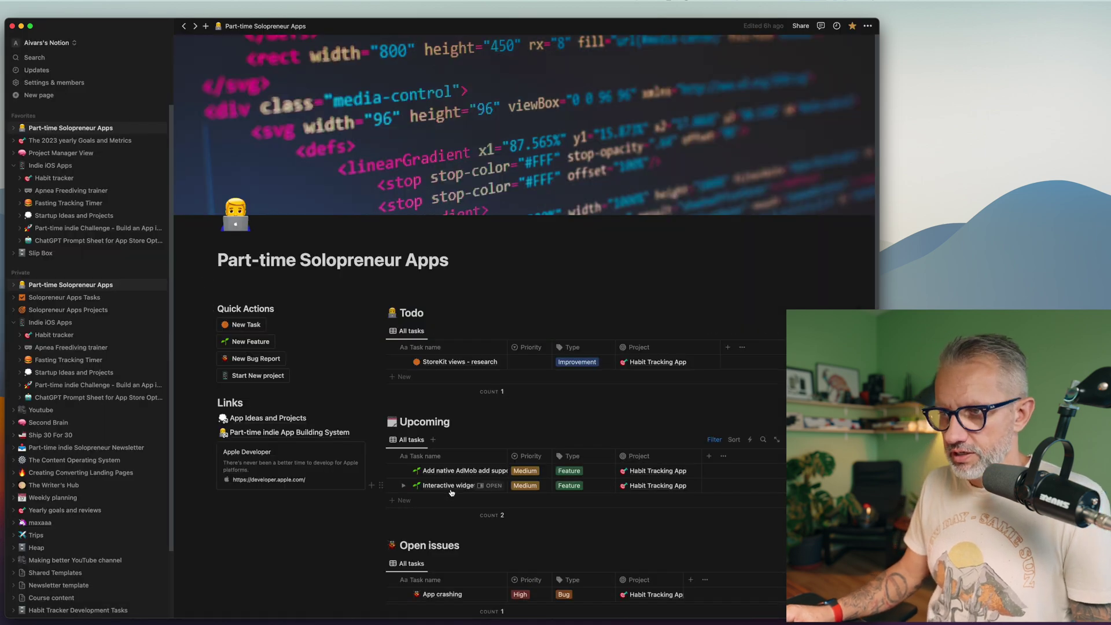
left_click(492, 487)
scroll(437, 407, "down", 1)
scroll(436, 407, "down", 3)
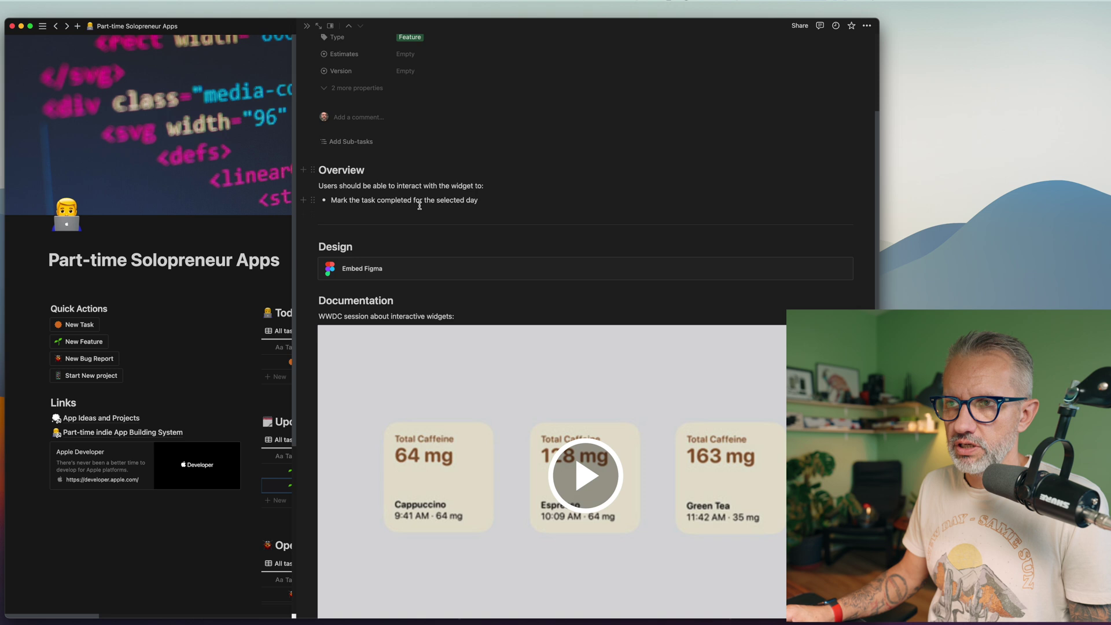
scroll(366, 233, "up", 4)
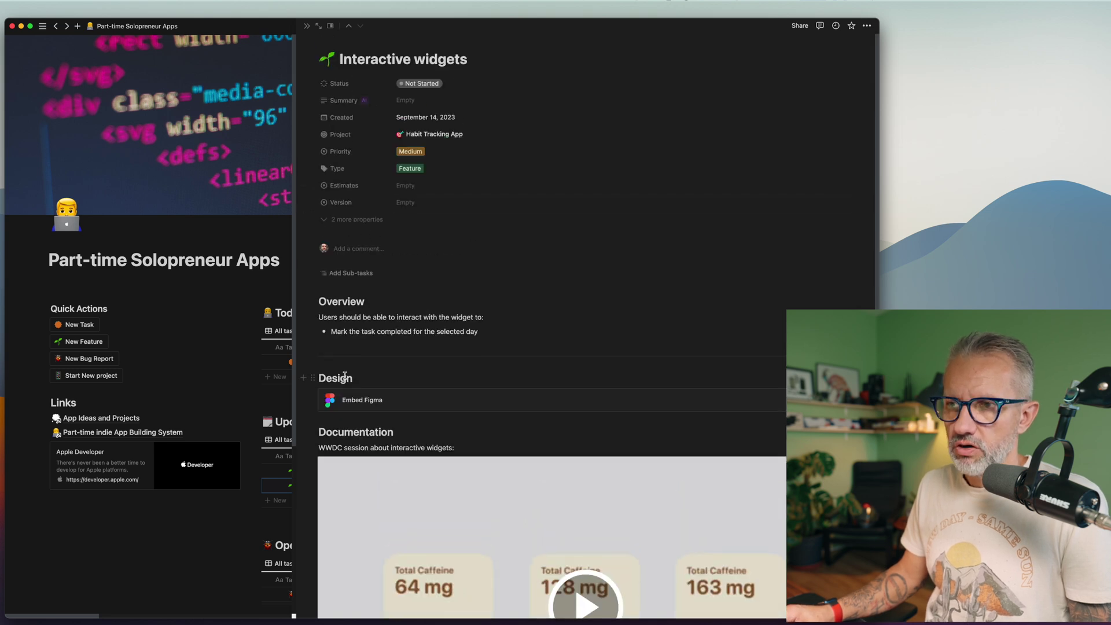
left_click_drag(323, 316, 463, 343)
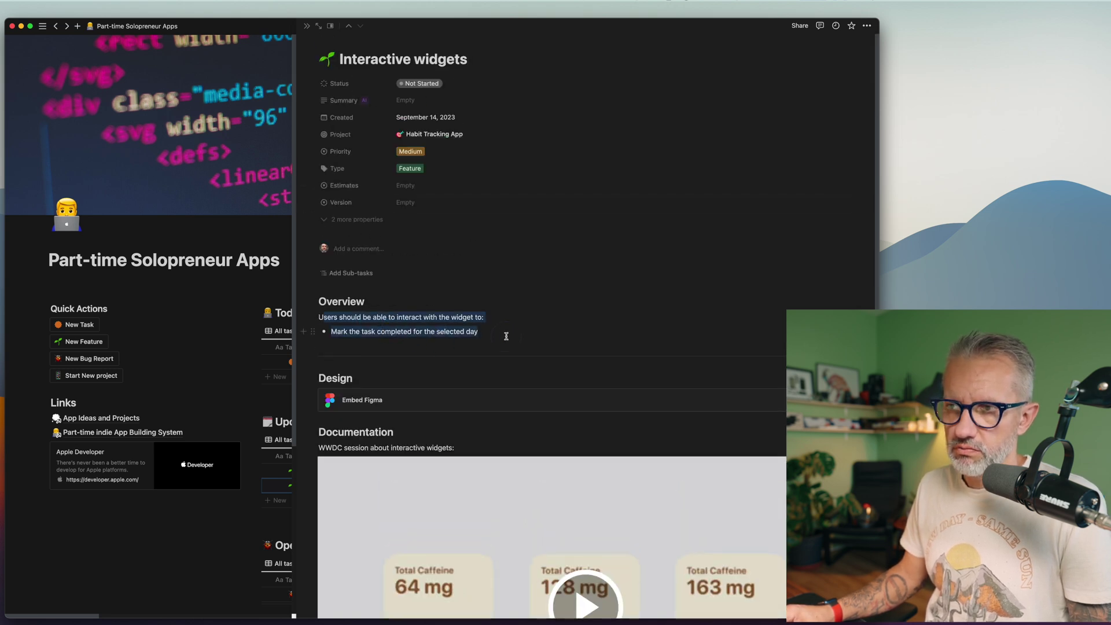
scroll(410, 356, "down", 1)
left_click(543, 319)
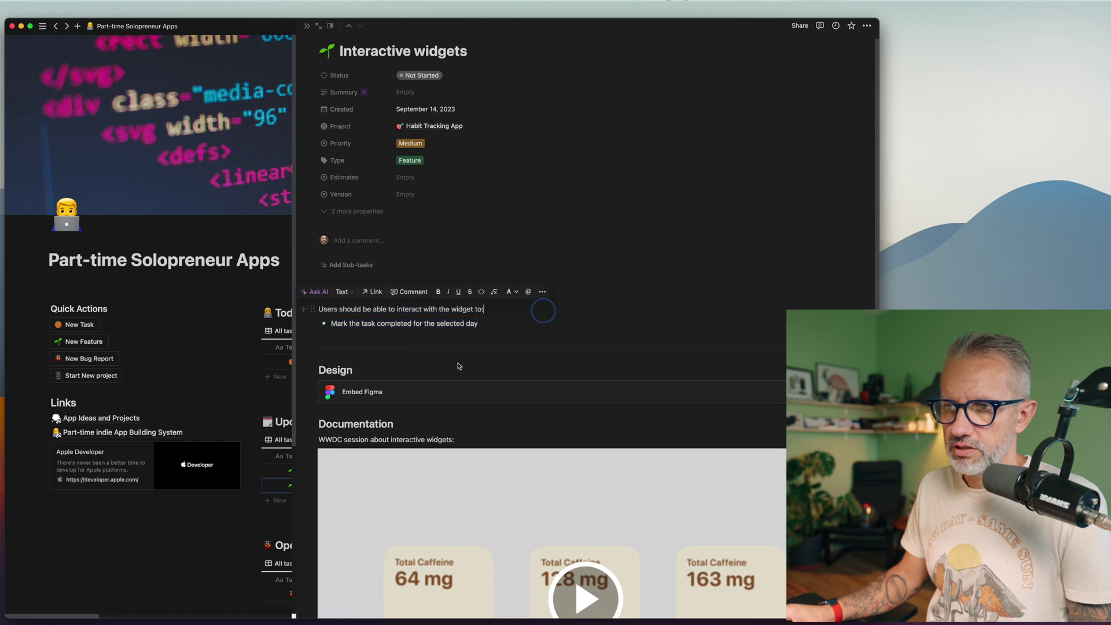
scroll(459, 366, "down", 7)
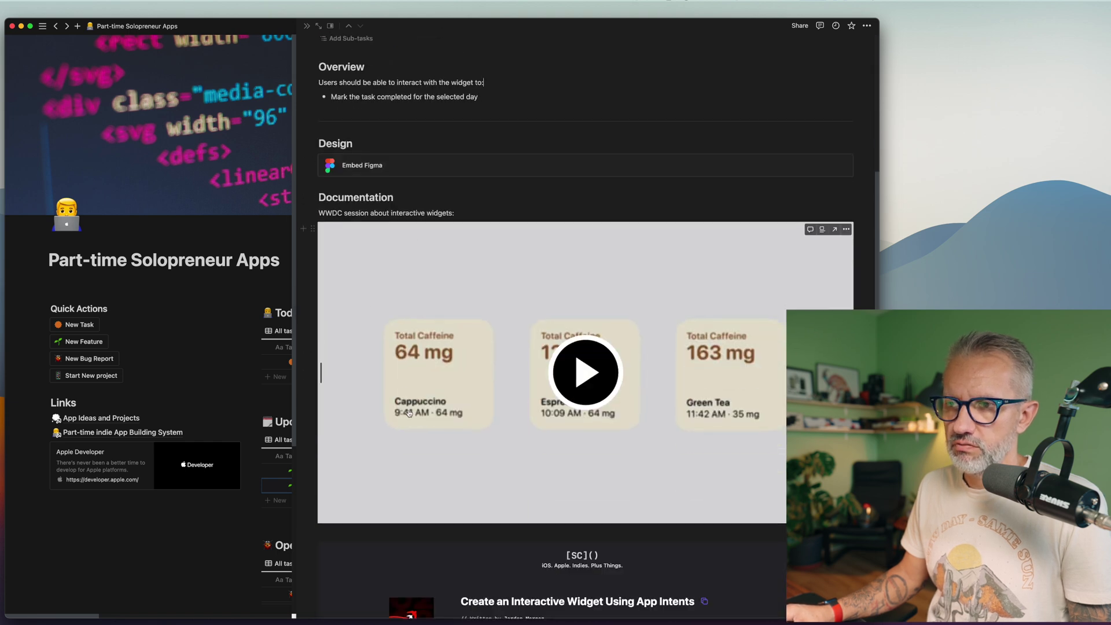
scroll(375, 350, "down", 4)
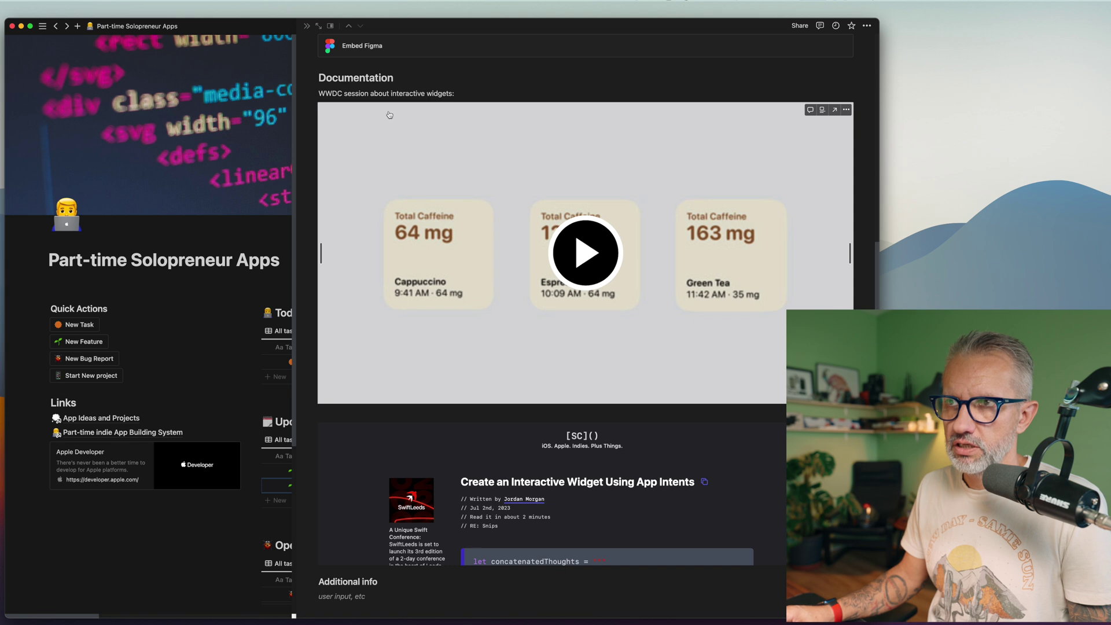
scroll(410, 398, "down", 2)
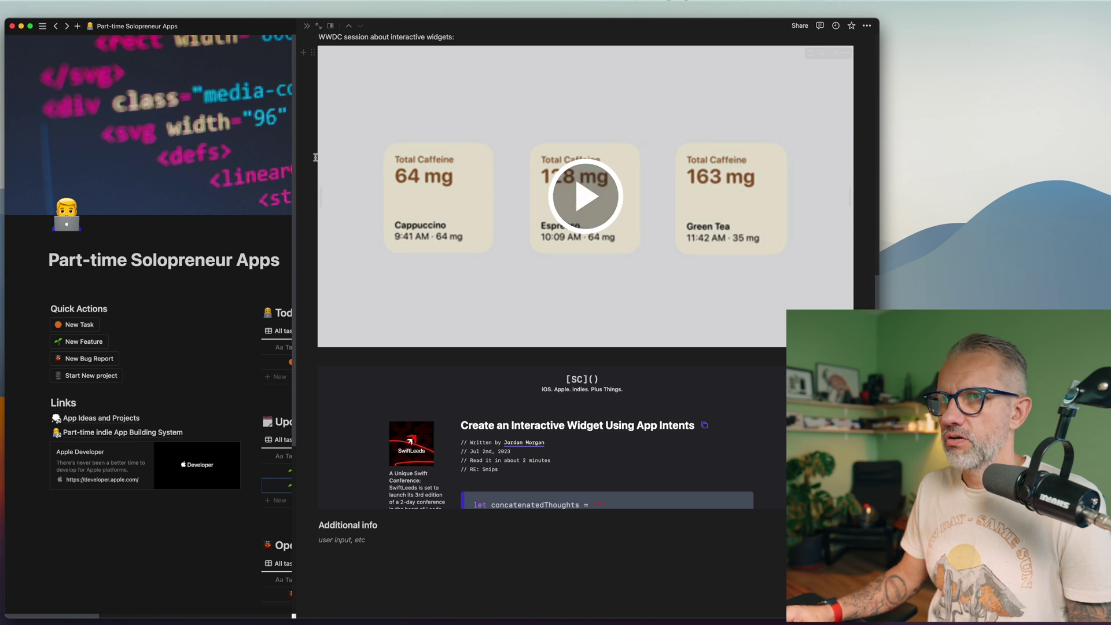
Close the Interactive widgets view and create a new Bug task with New Bug Report
left_click(306, 26)
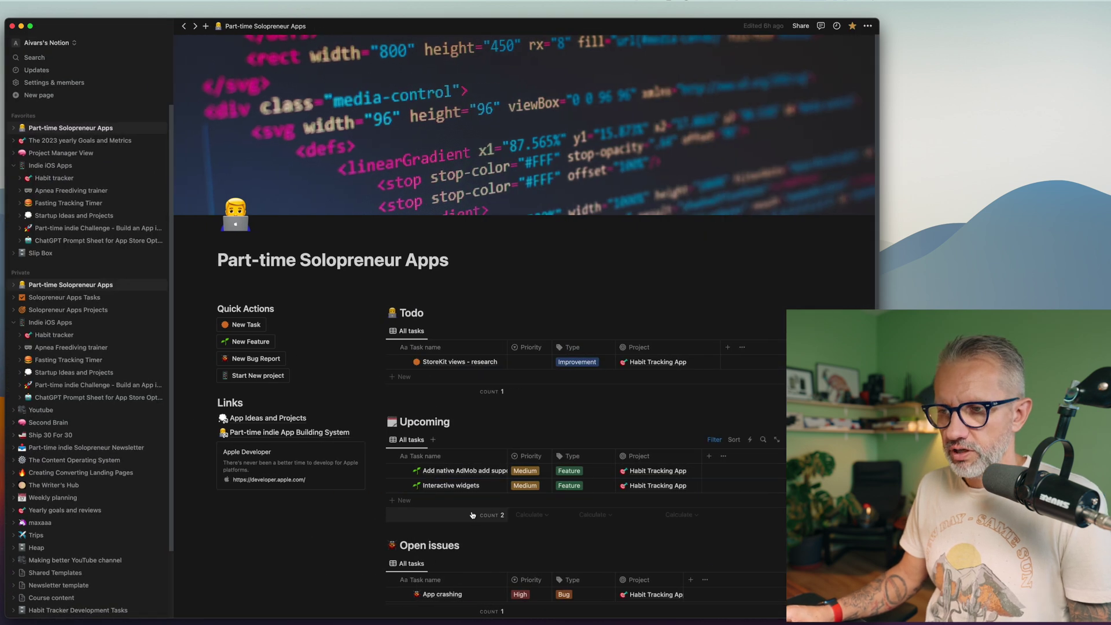
left_click(233, 359)
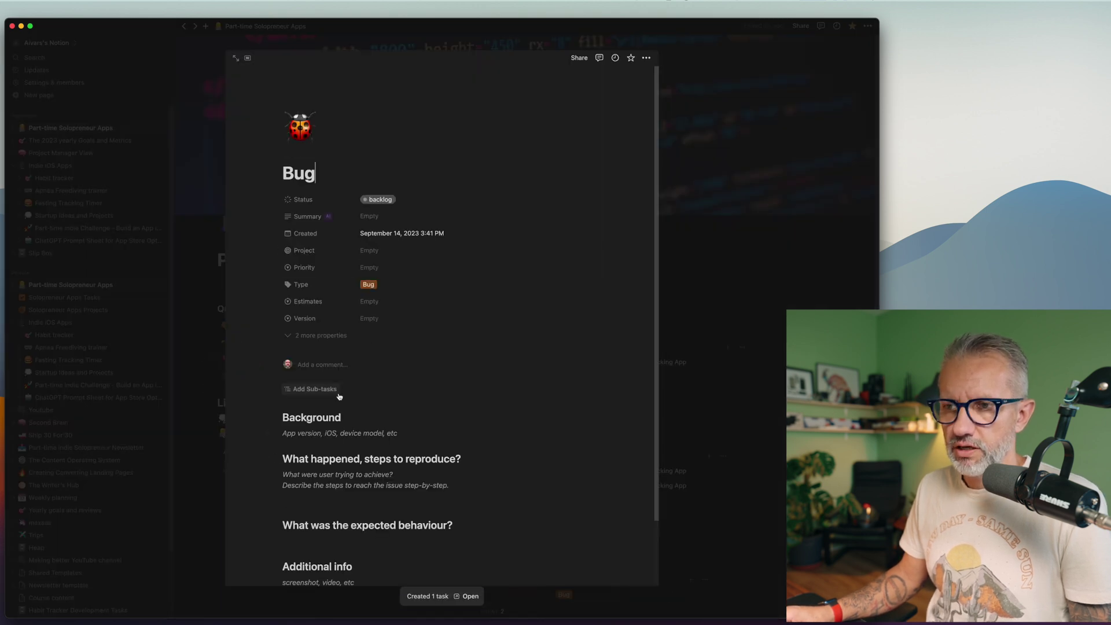
scroll(322, 289, "down", 2)
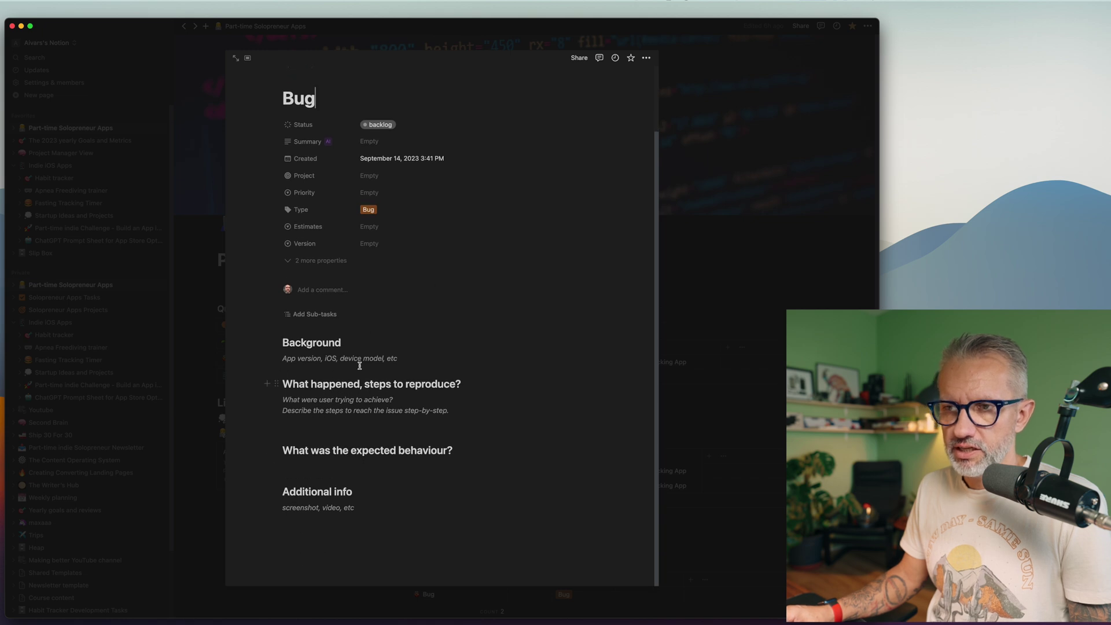
left_click(190, 335)
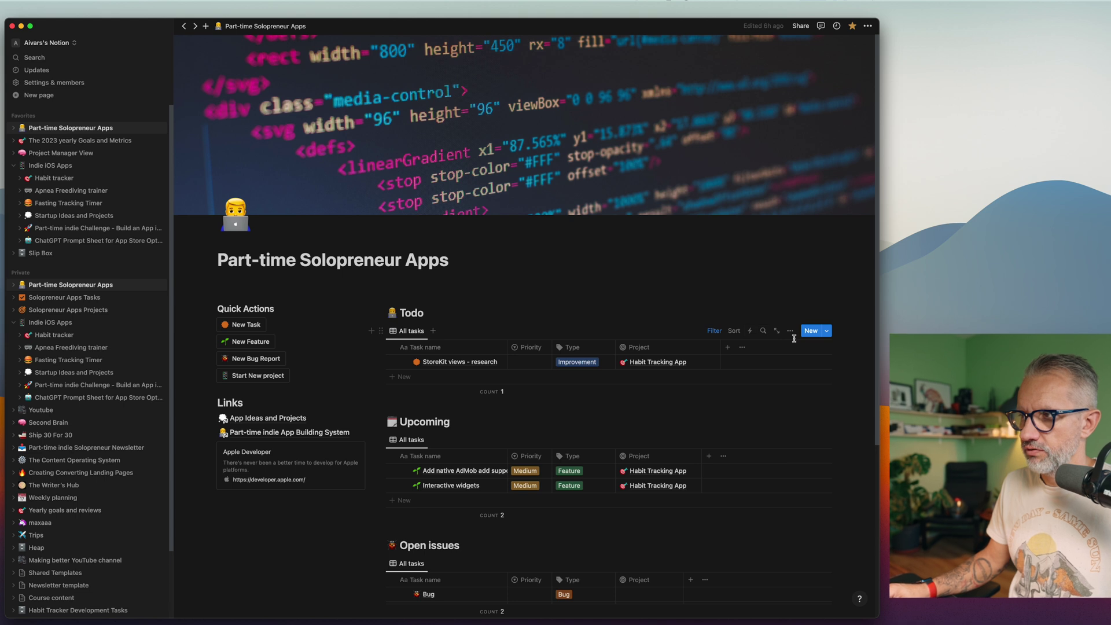
Inspect the Feature template's options in the New button's templates list
left_click(826, 330)
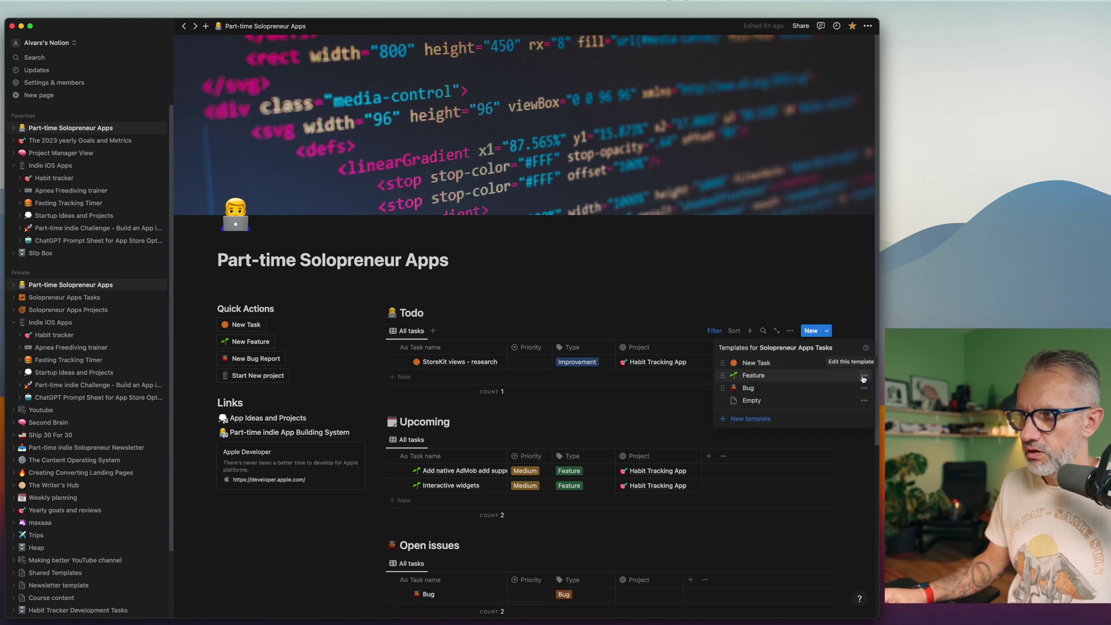
left_click(864, 376)
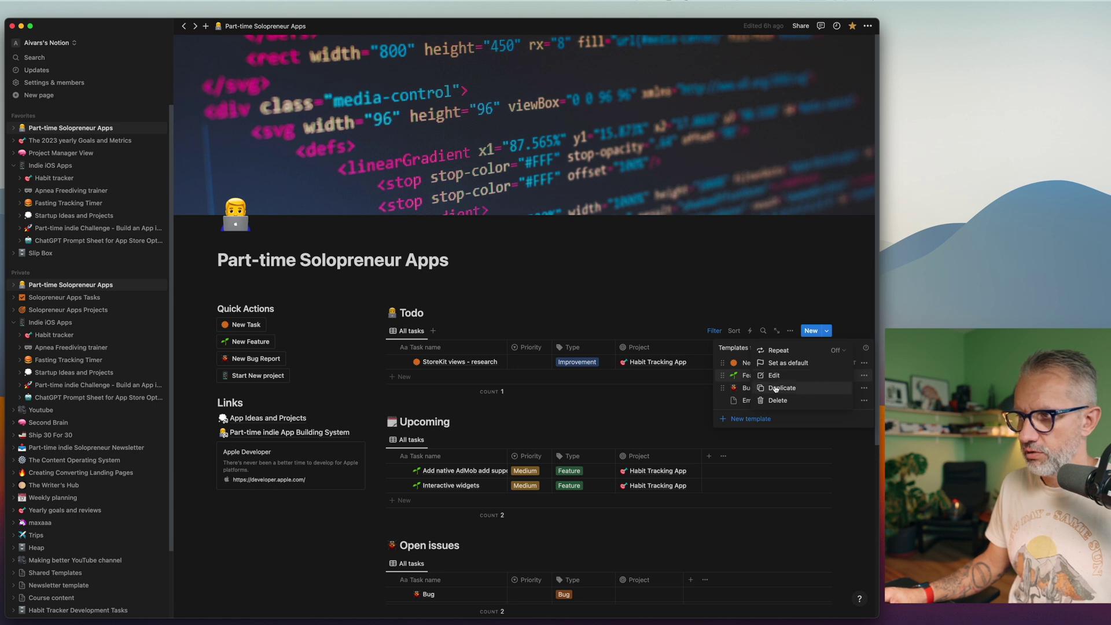
left_click(687, 401)
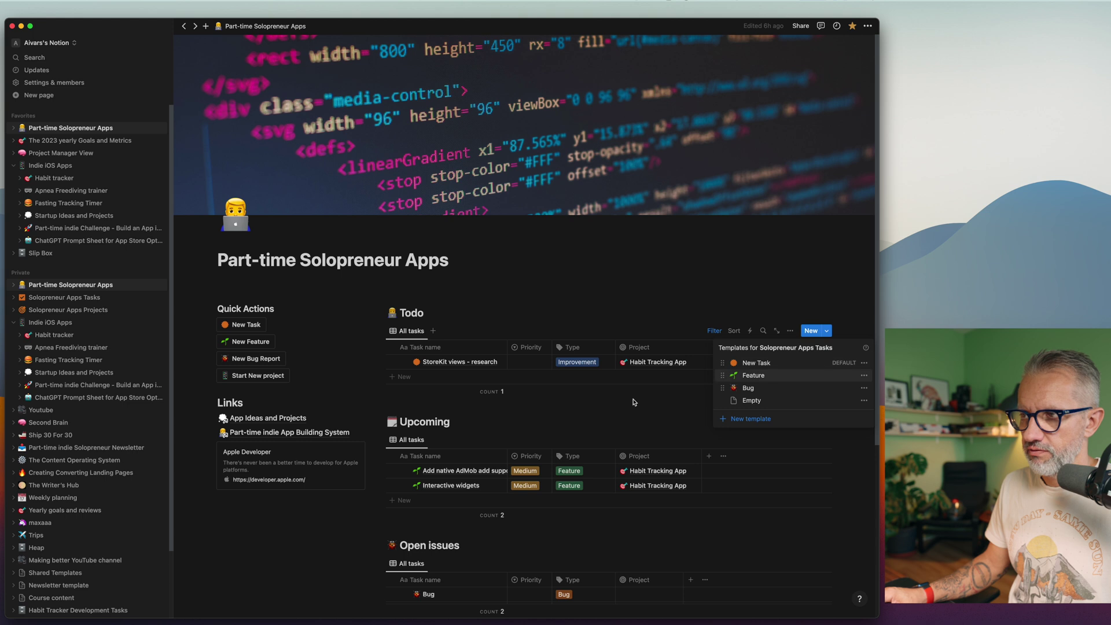
left_click(706, 401)
scroll(458, 554, "down", 5)
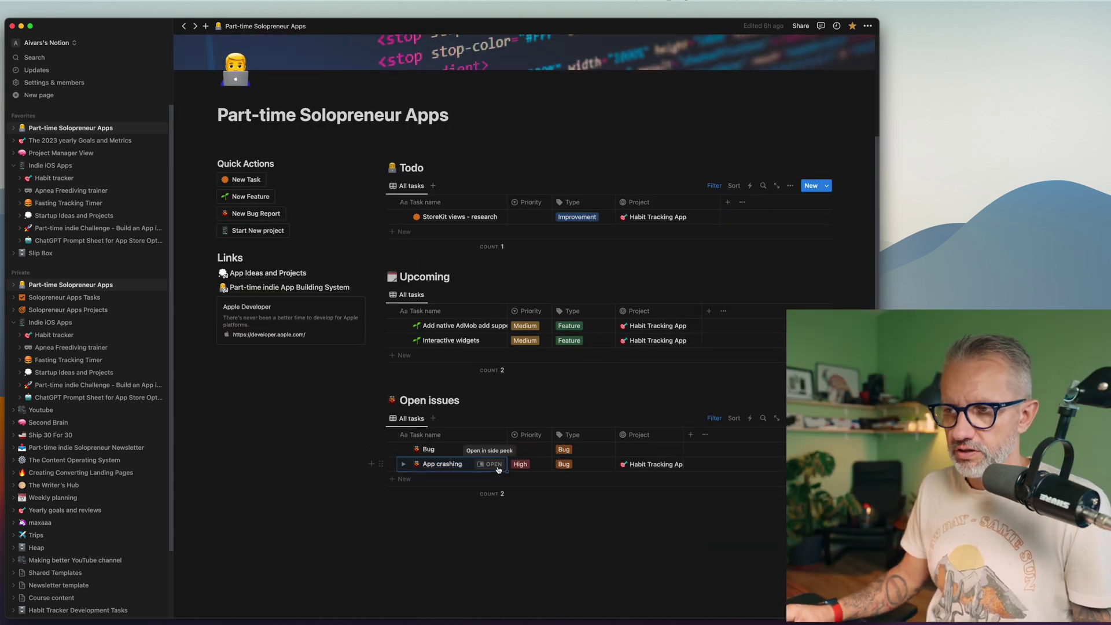
left_click(493, 464)
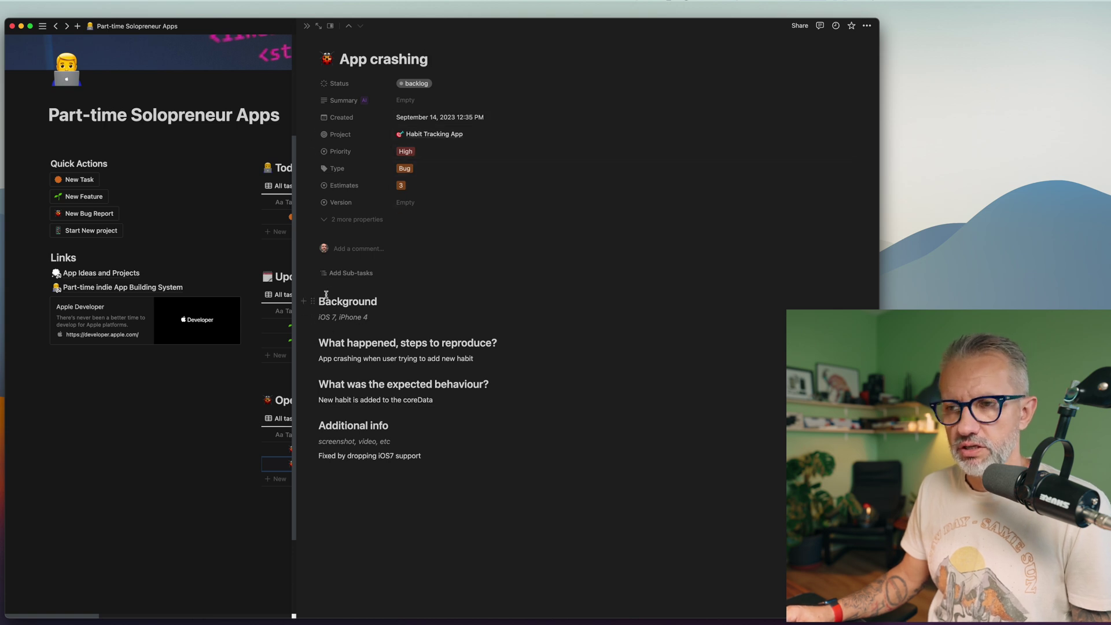
triple_click(361, 334)
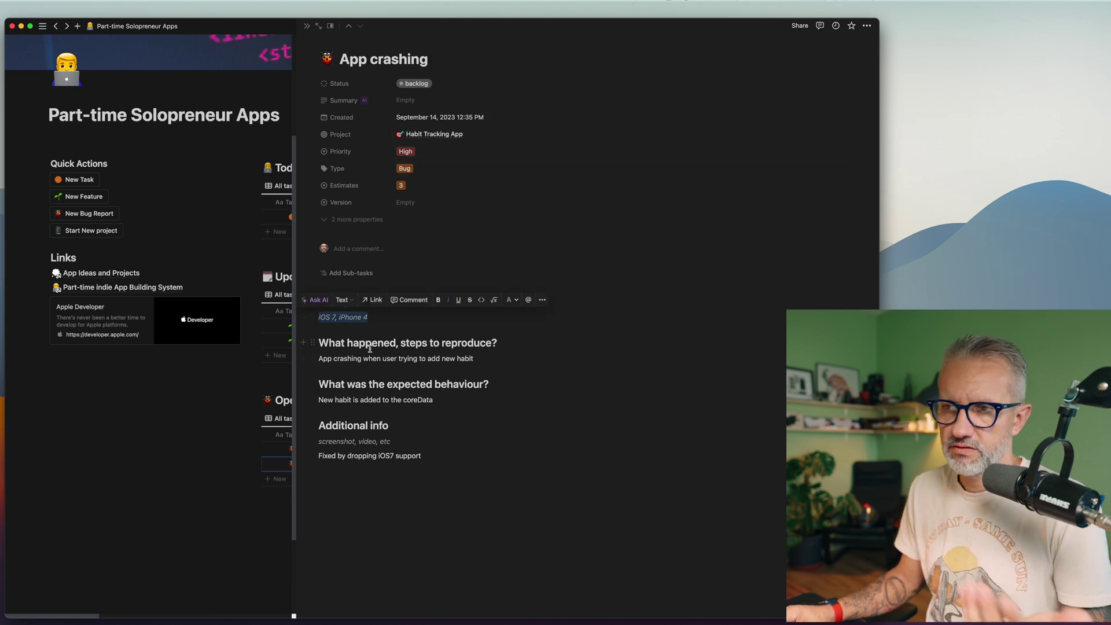
left_click(376, 328)
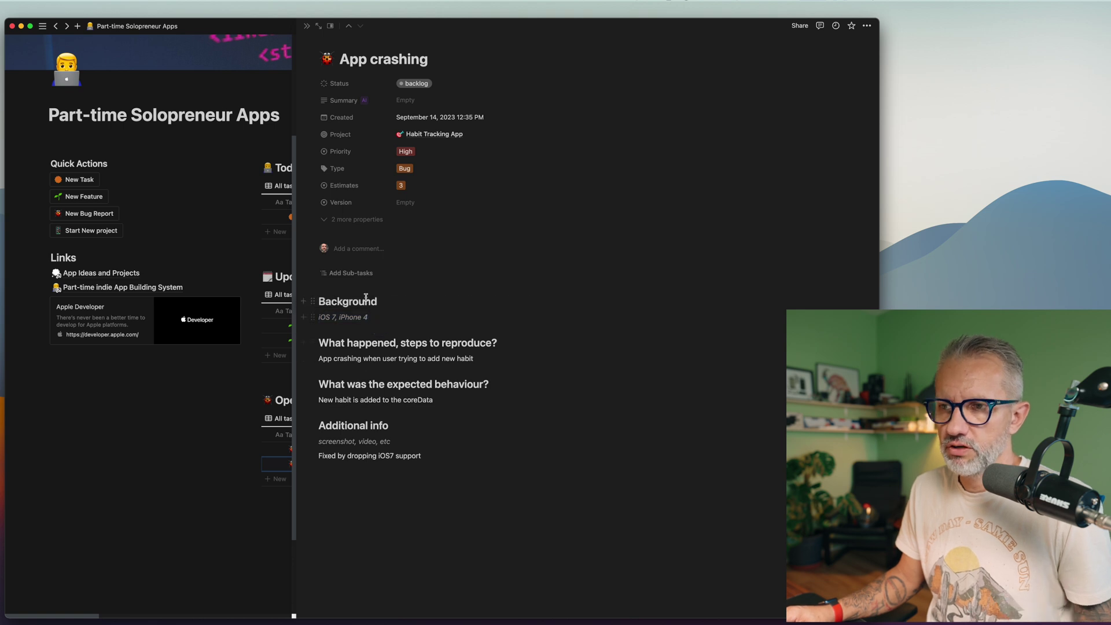
triple_click(326, 358)
triple_click(317, 456)
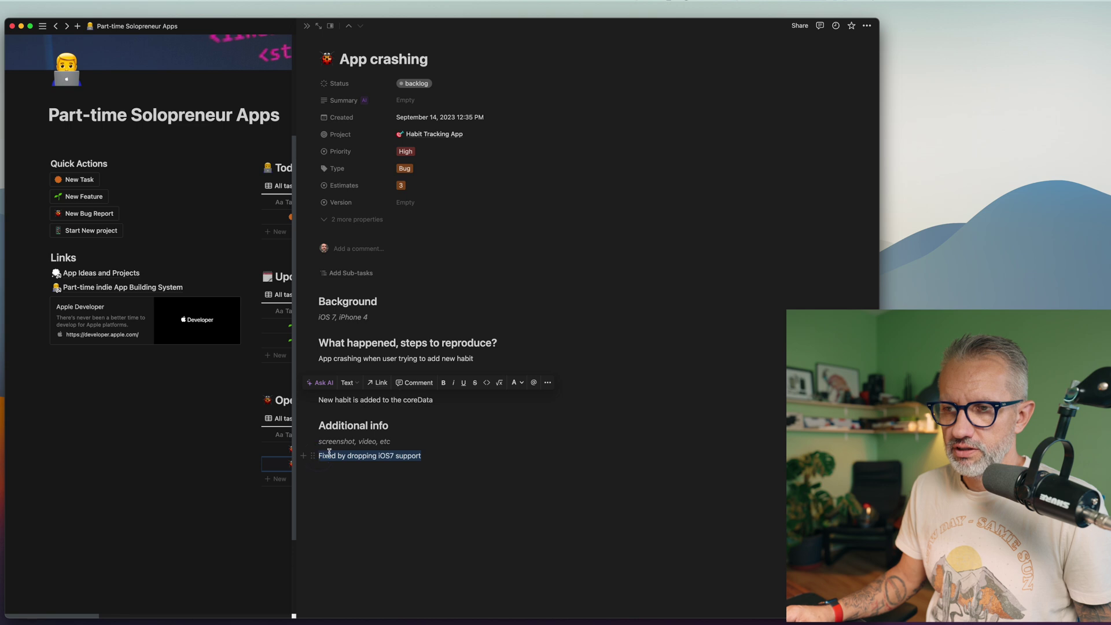
left_click(408, 469)
left_click_drag(422, 455, 324, 456)
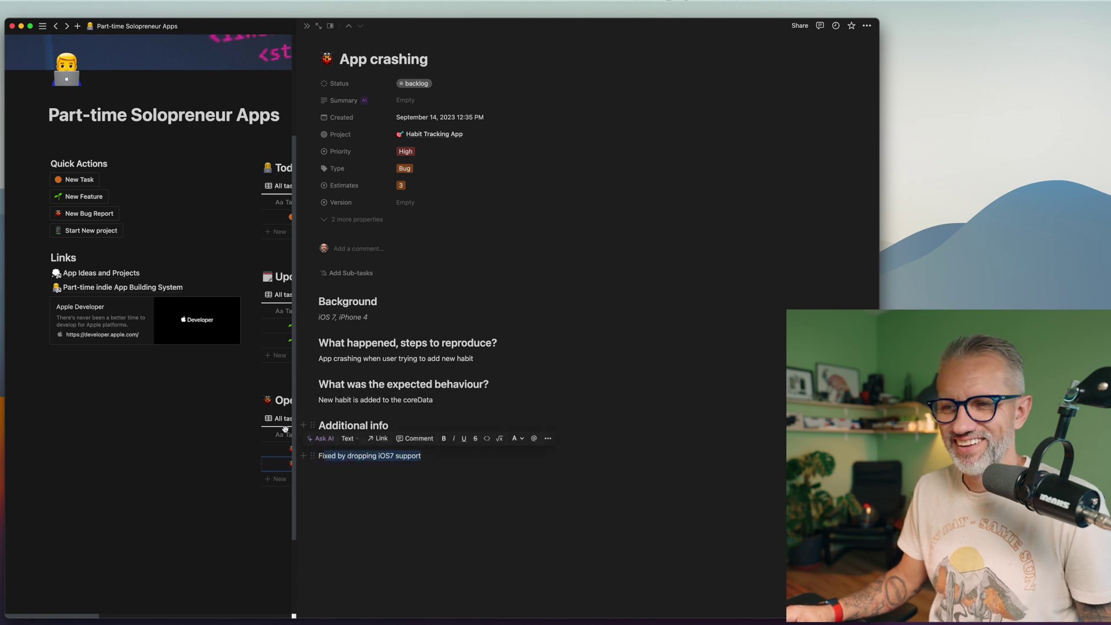
left_click(220, 460)
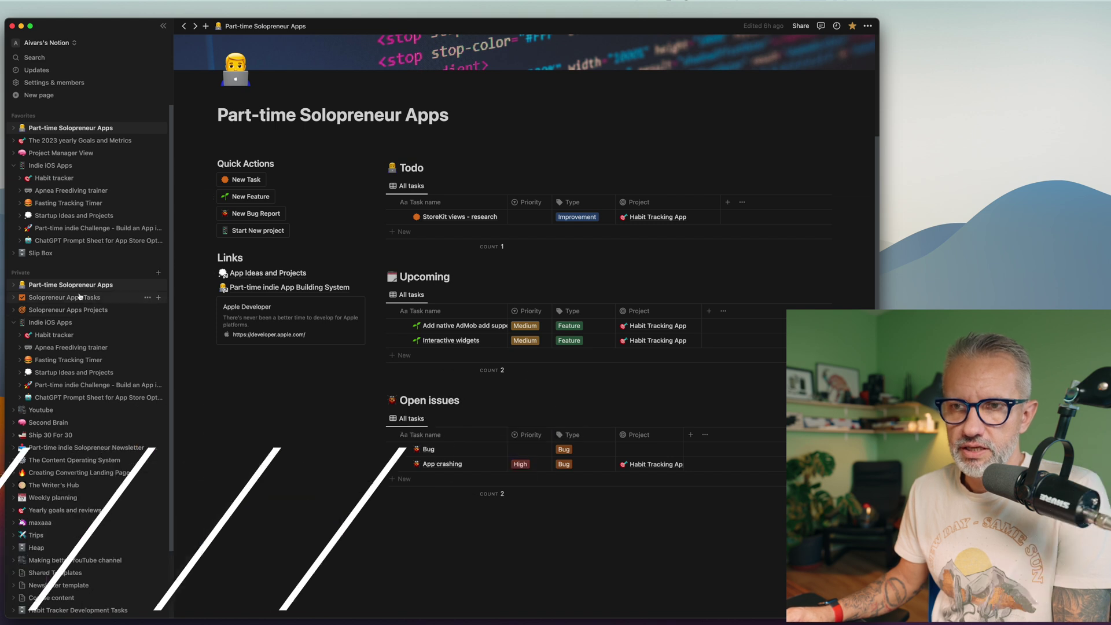
Make the Solopreneur Apps Tasks status filter include backlog, Not Started, In Progress and To-do
left_click(74, 299)
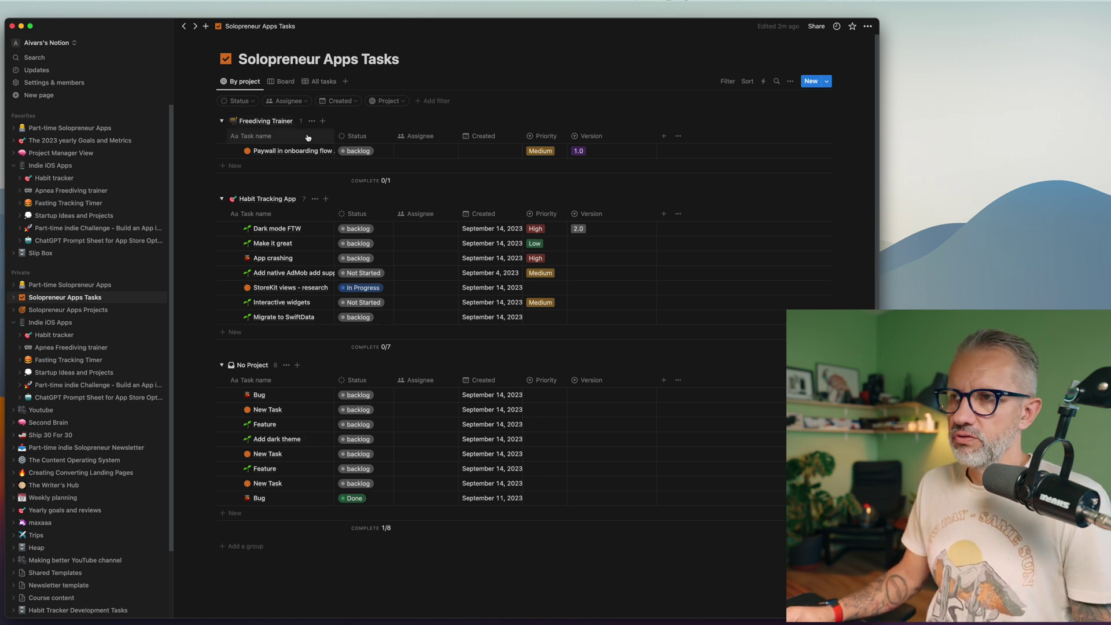
left_click(237, 100)
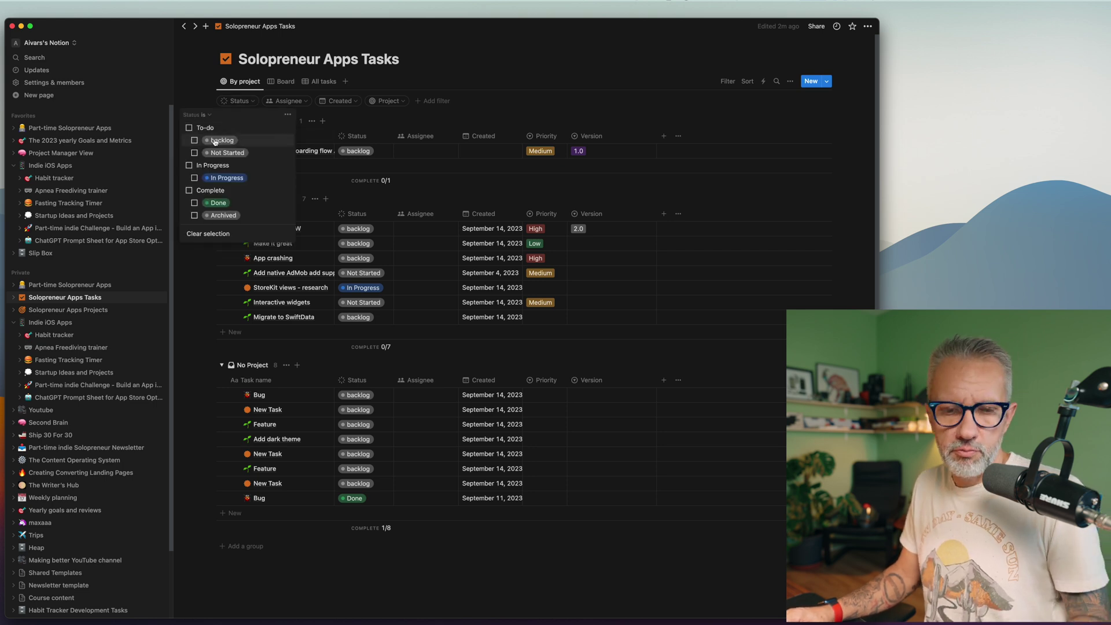
left_click(214, 142)
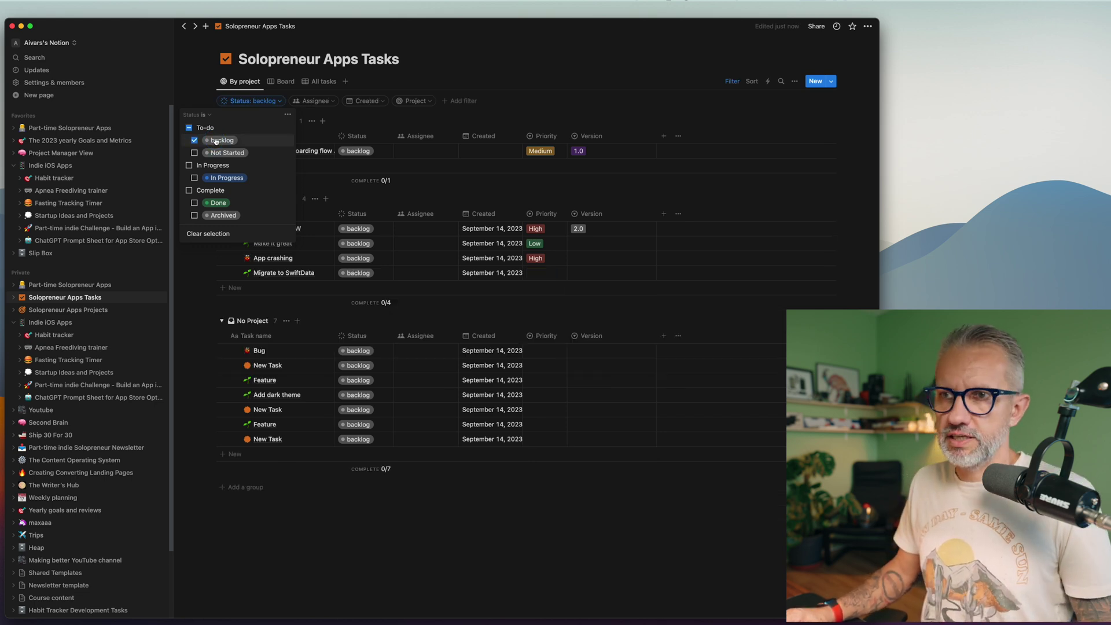
left_click(196, 141)
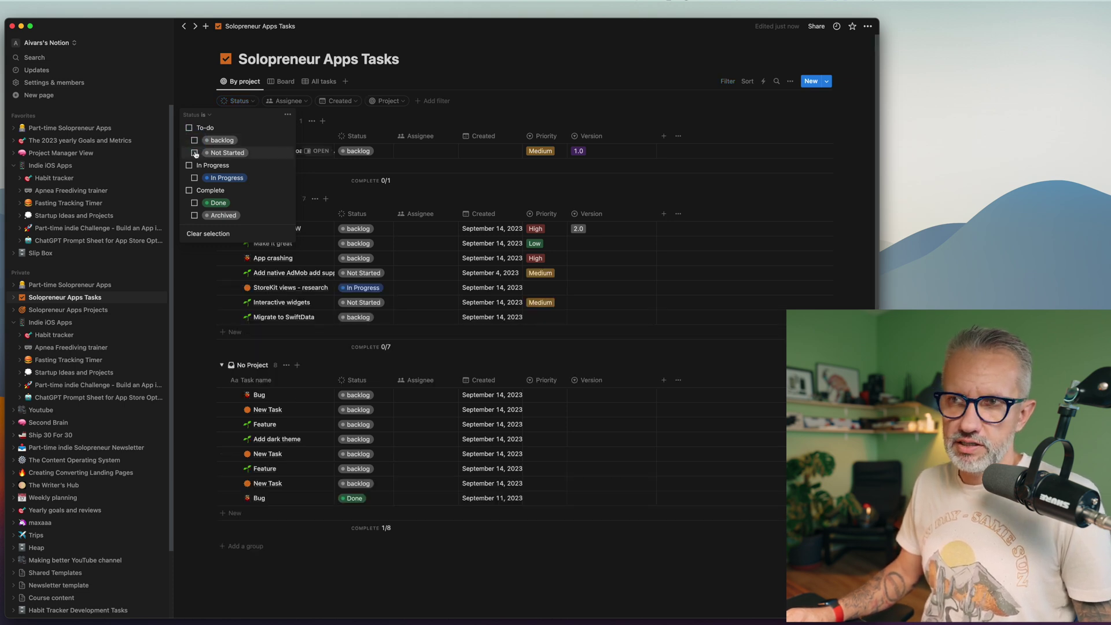
left_click(195, 153)
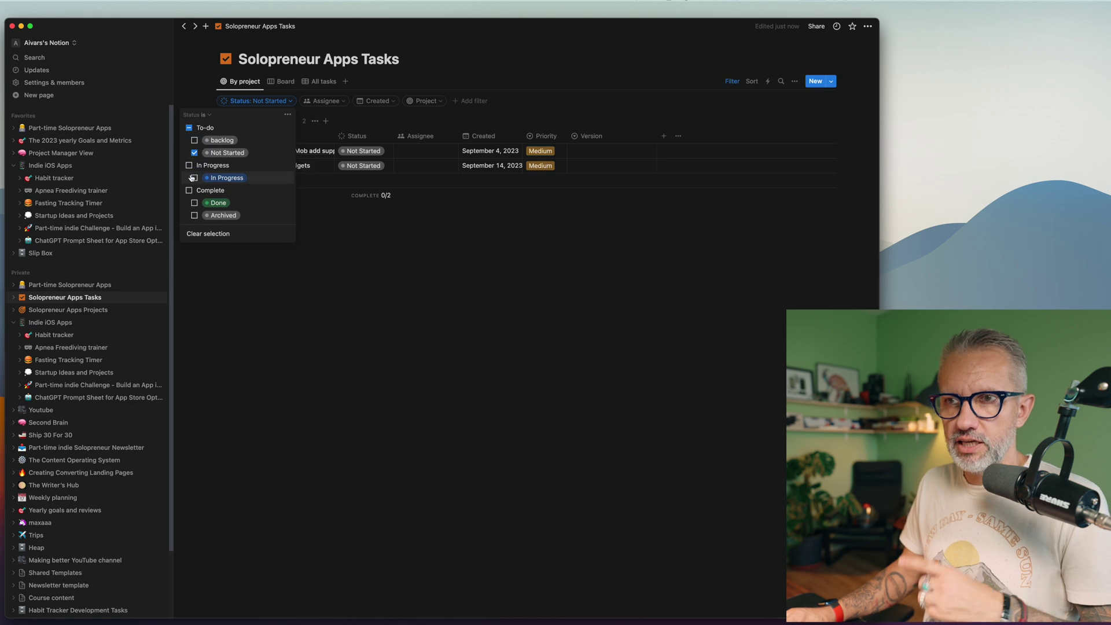
left_click(195, 178)
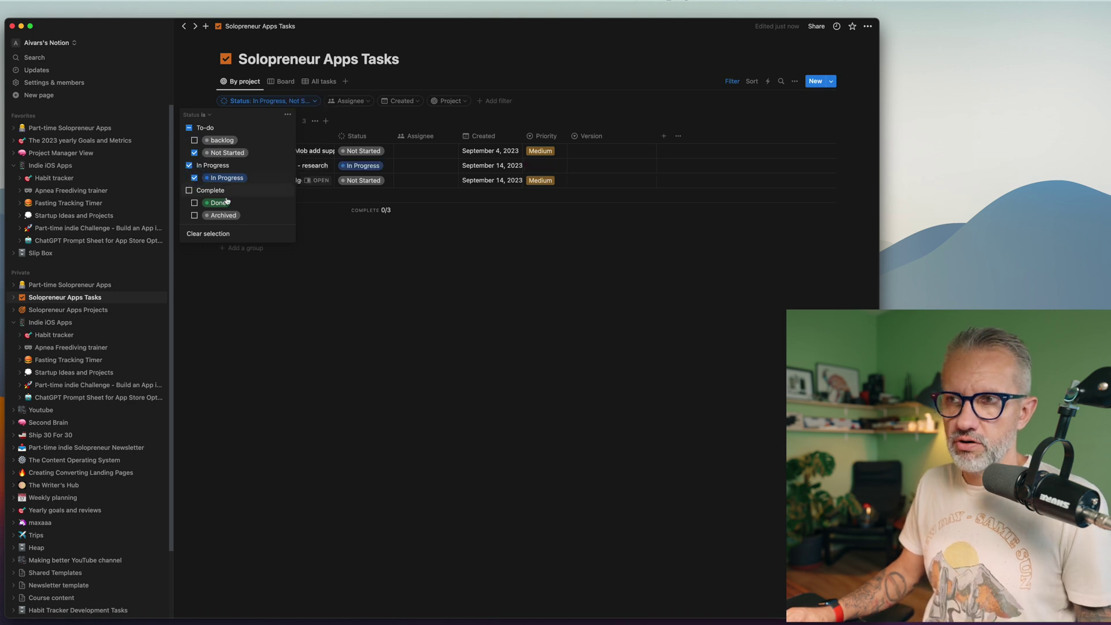
left_click(365, 297)
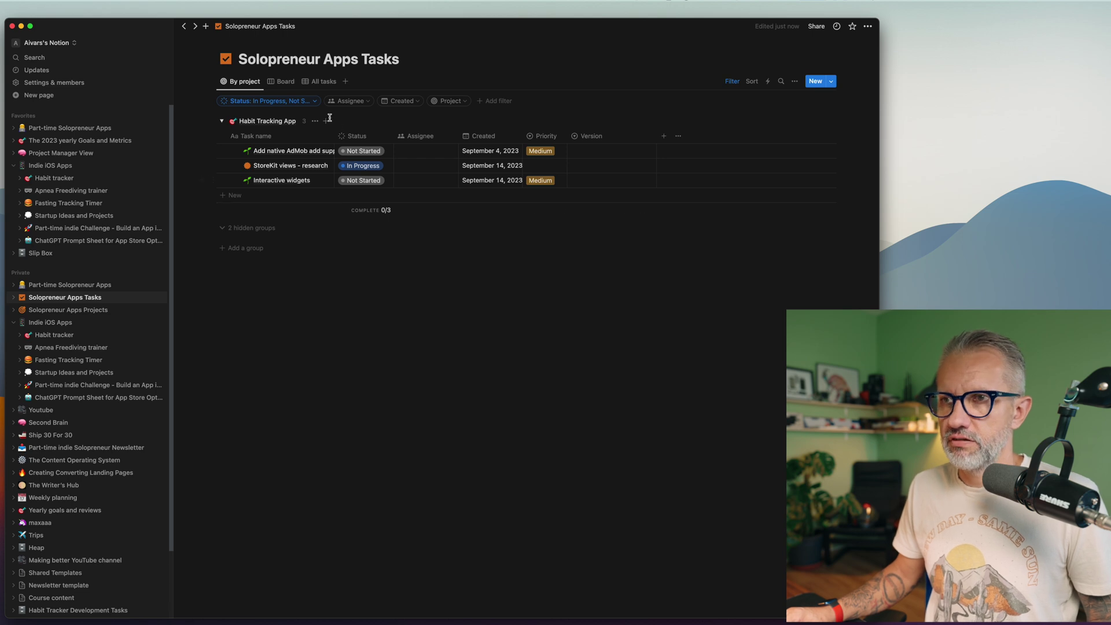
left_click(316, 103)
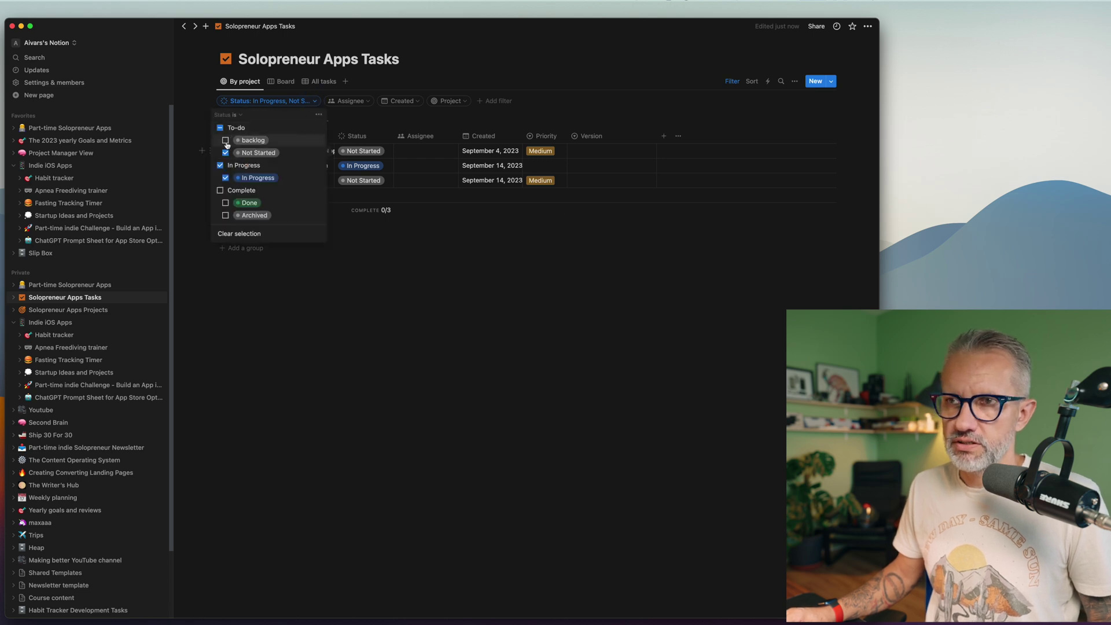
left_click(220, 129)
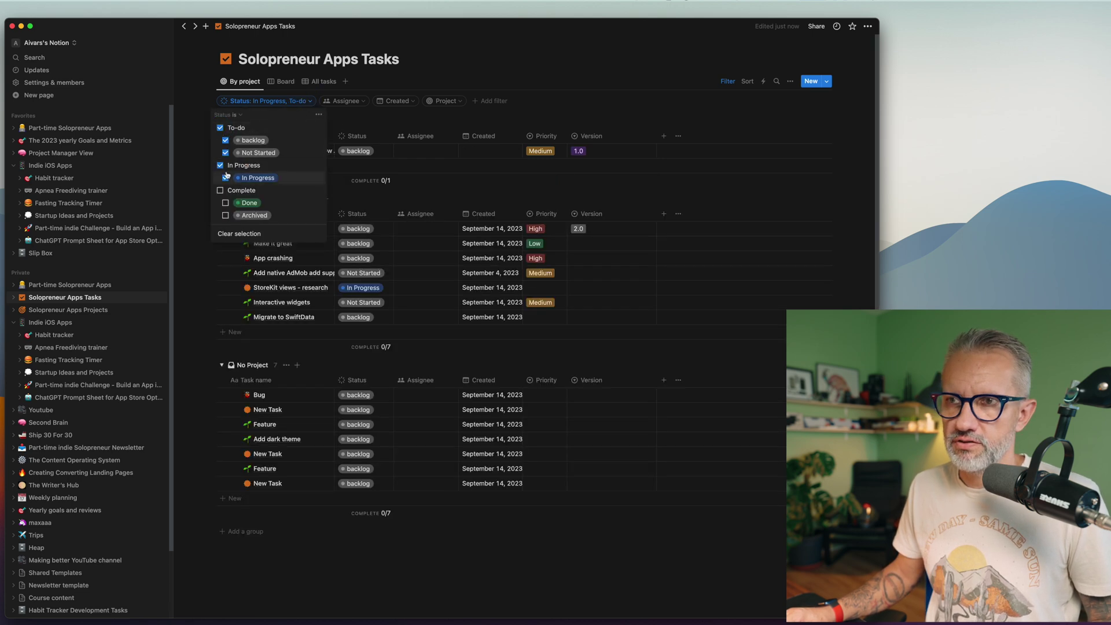
key("Escape")
From the dashboard, set the App crashing bug's status to Not Started
left_click(70, 285)
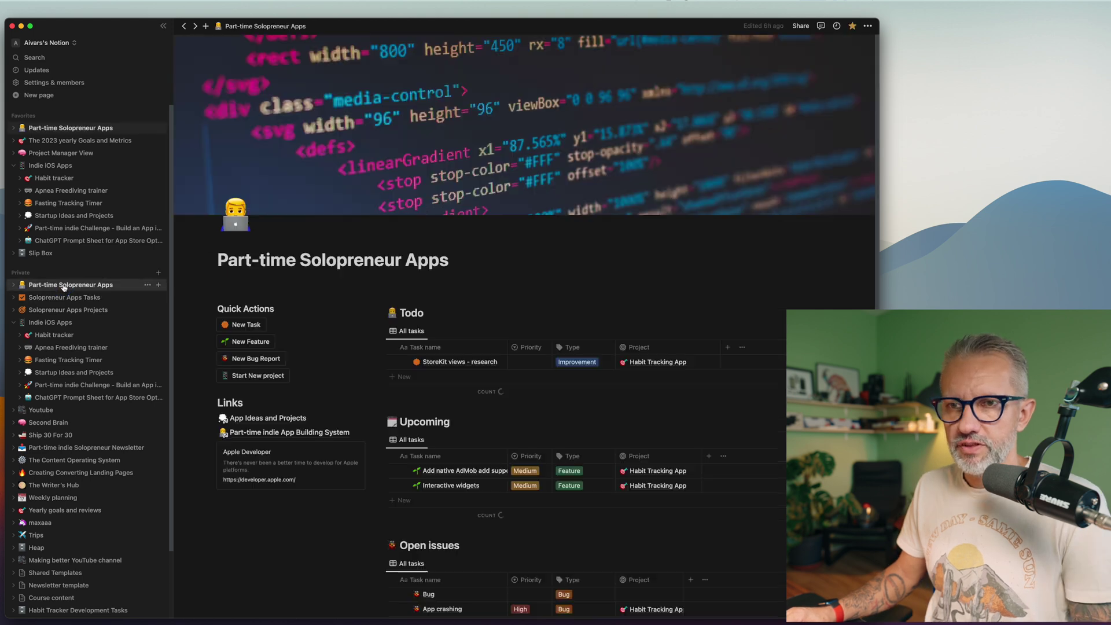
scroll(423, 324, "down", 5)
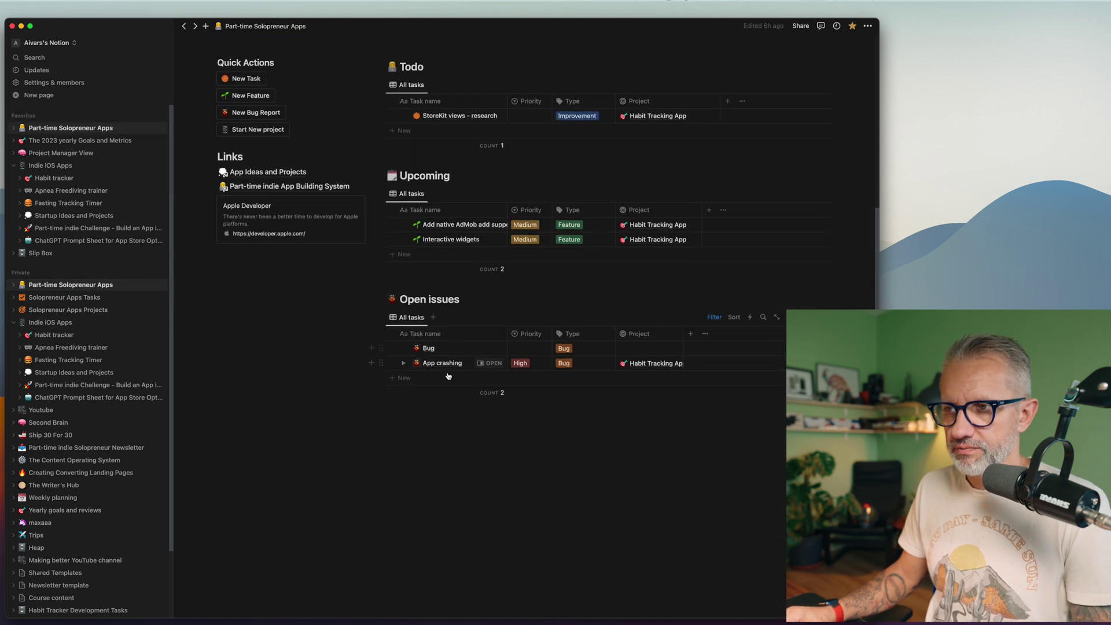
left_click(493, 366)
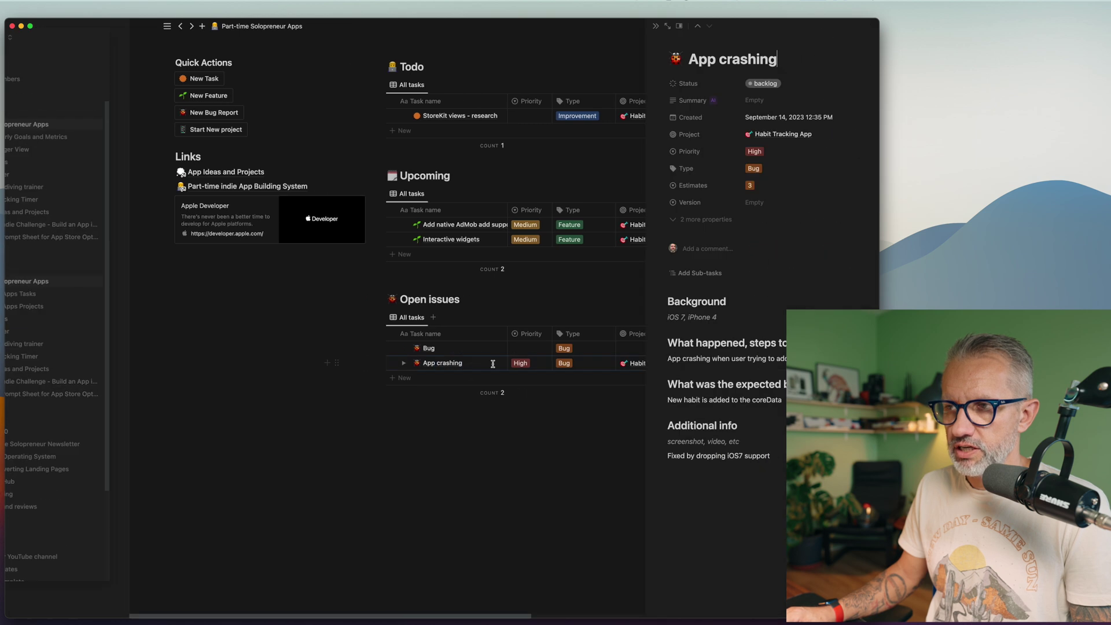
left_click(415, 85)
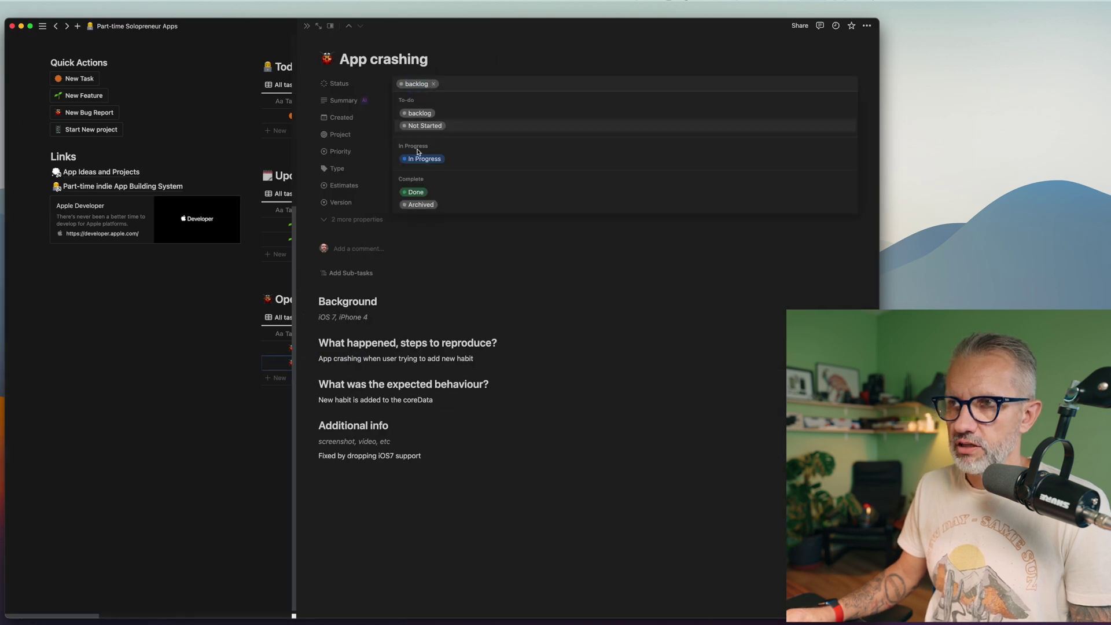
left_click(431, 125)
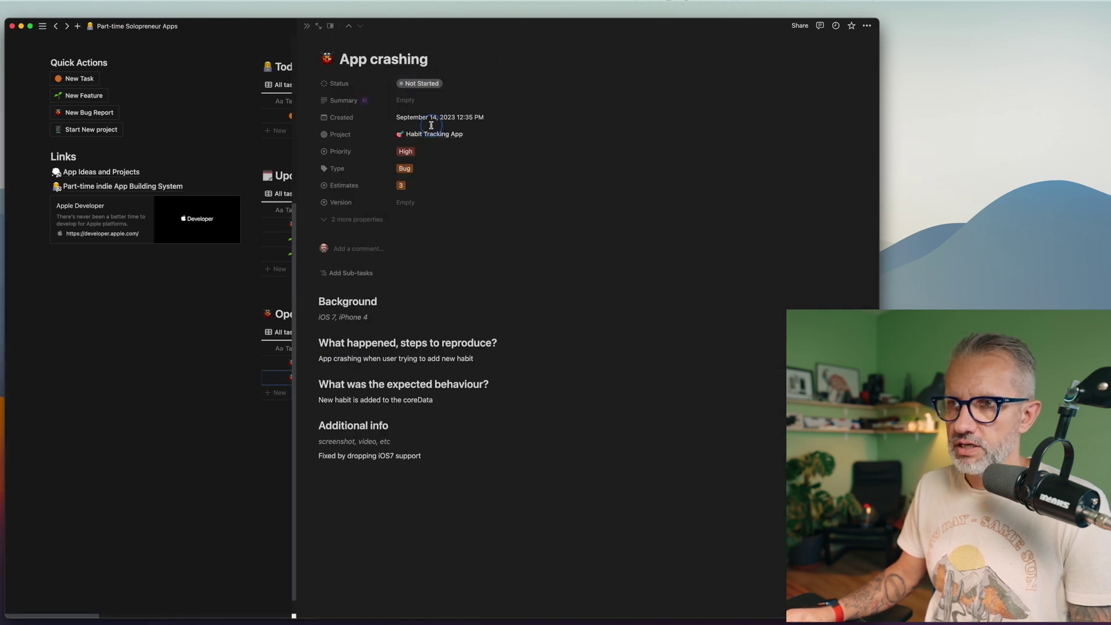
left_click(200, 315)
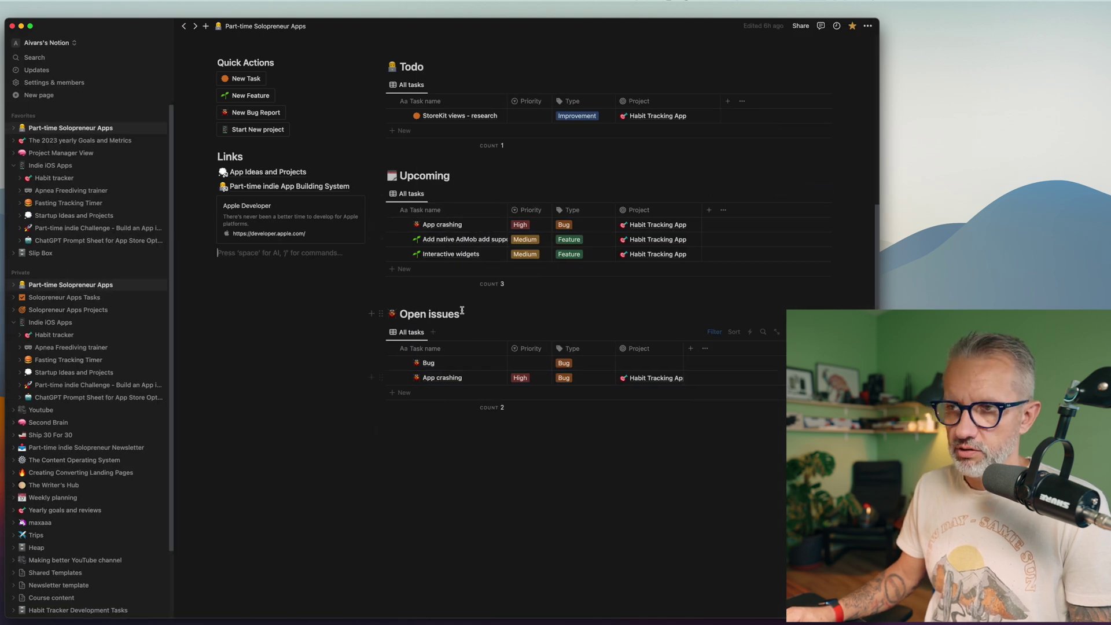
Change the App crashing bug's status to In Progress
left_click(496, 225)
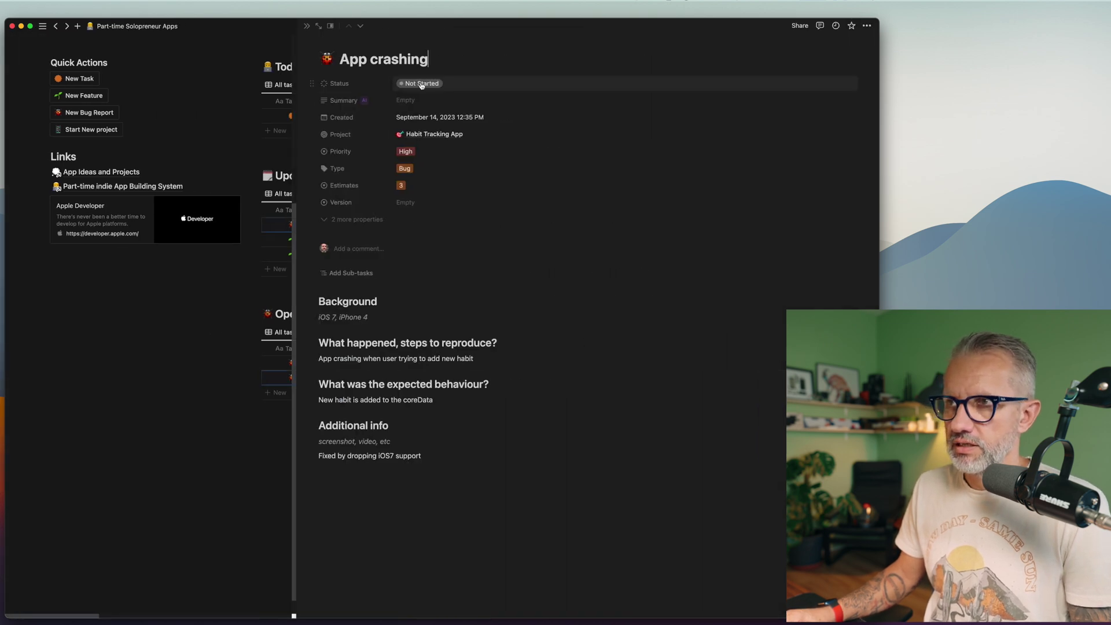
left_click(422, 85)
left_click(417, 159)
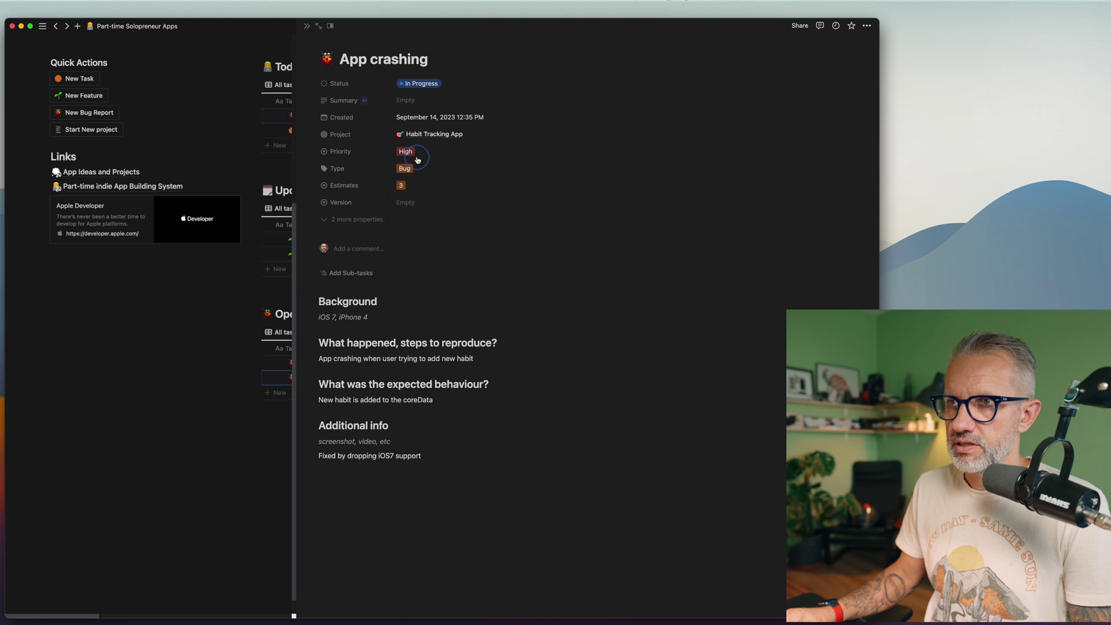
left_click(184, 478)
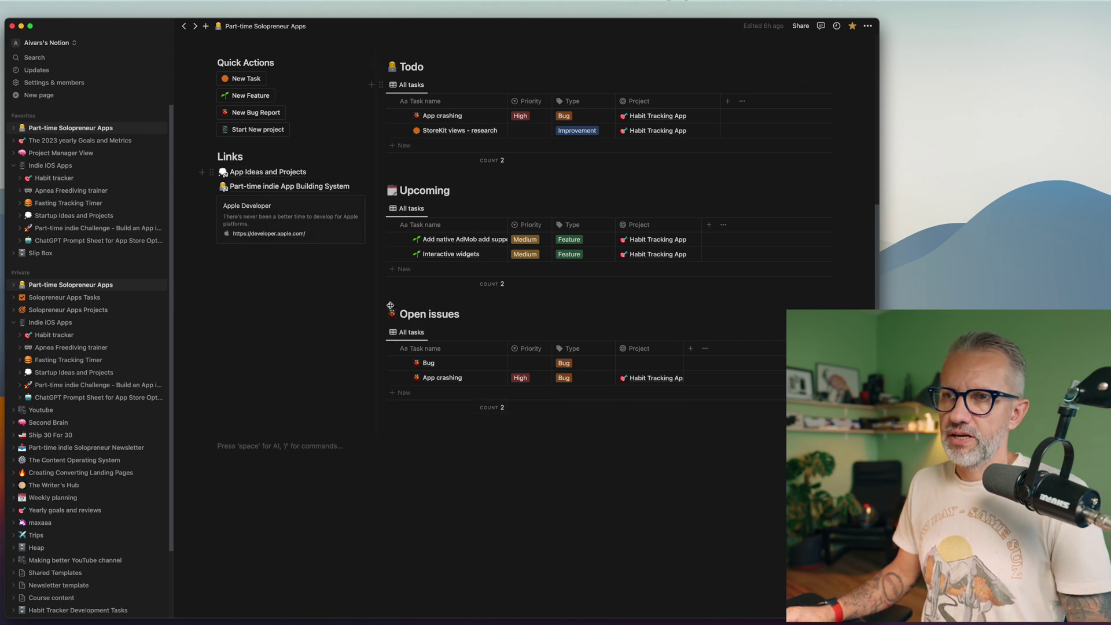
scroll(416, 282, "up", 5)
scroll(437, 332, "down", 2)
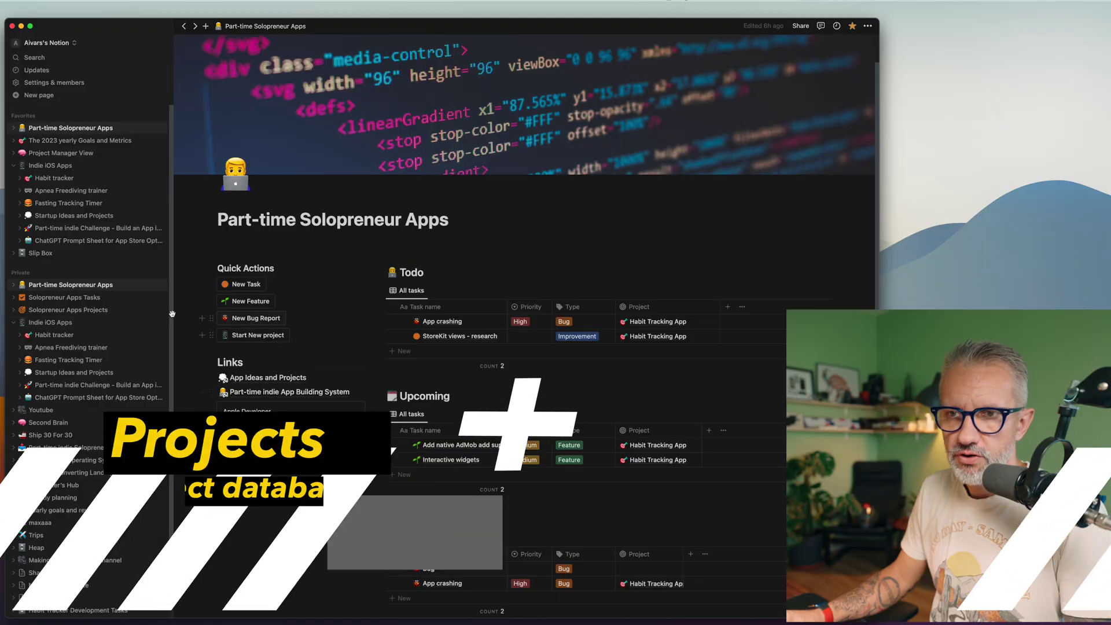
Open Habit Tracking App from Solopreneur Apps Projects and scroll to its Project tasks board
left_click(87, 310)
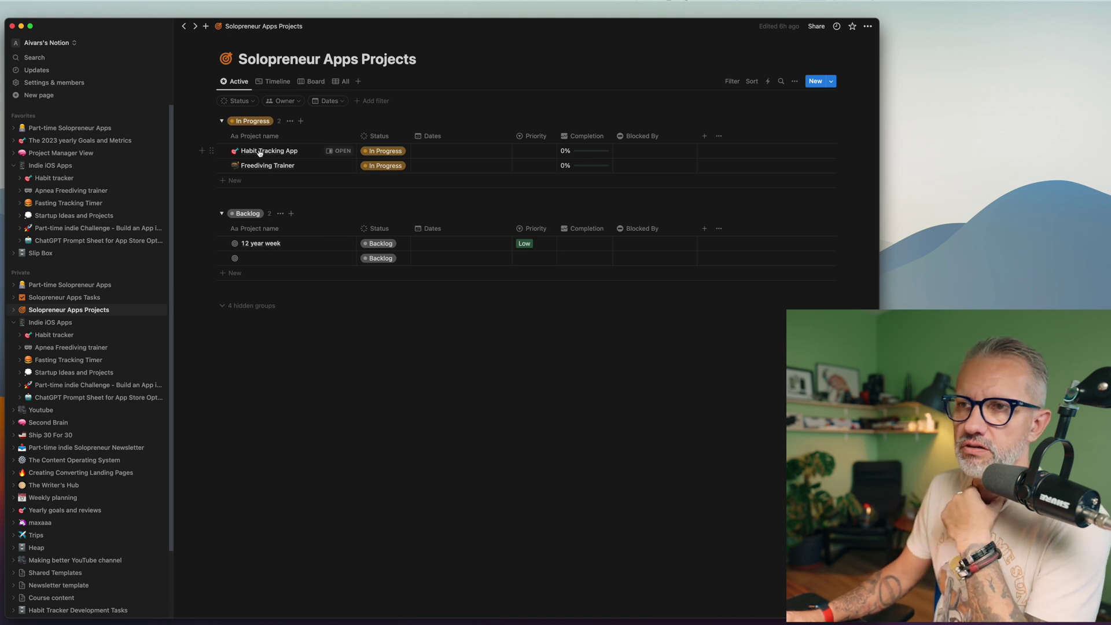
left_click(341, 151)
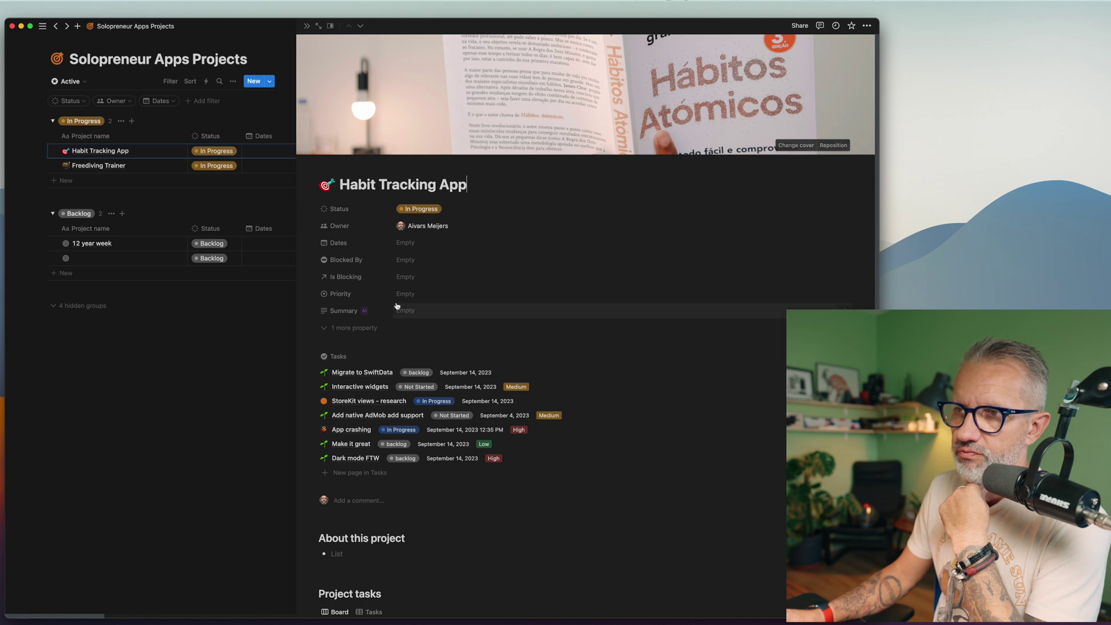
scroll(399, 345, "down", 4)
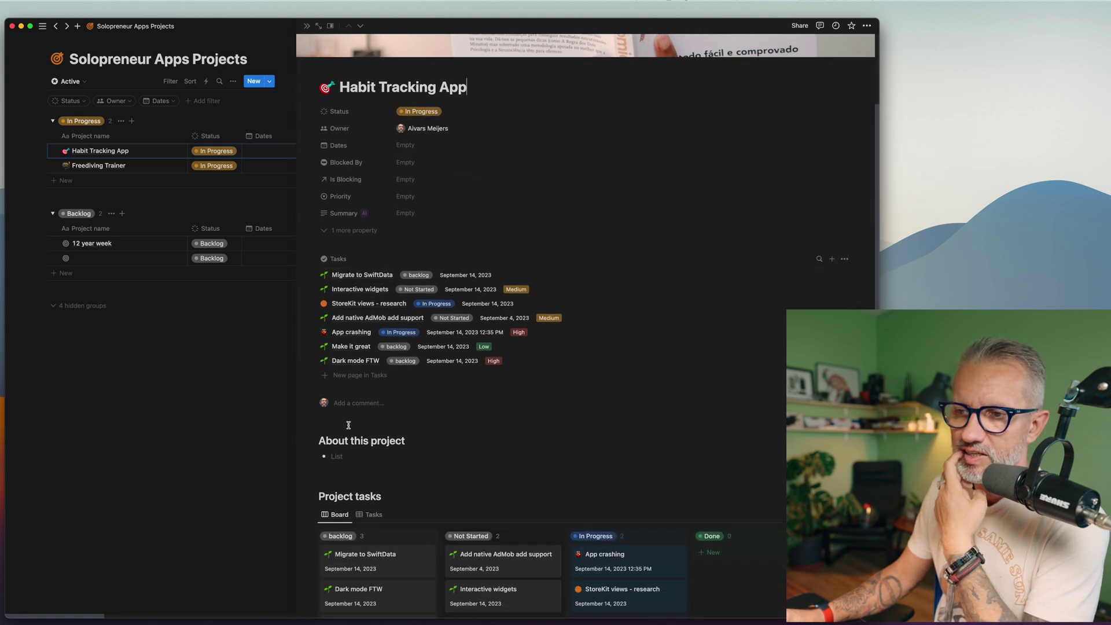
left_click(339, 459)
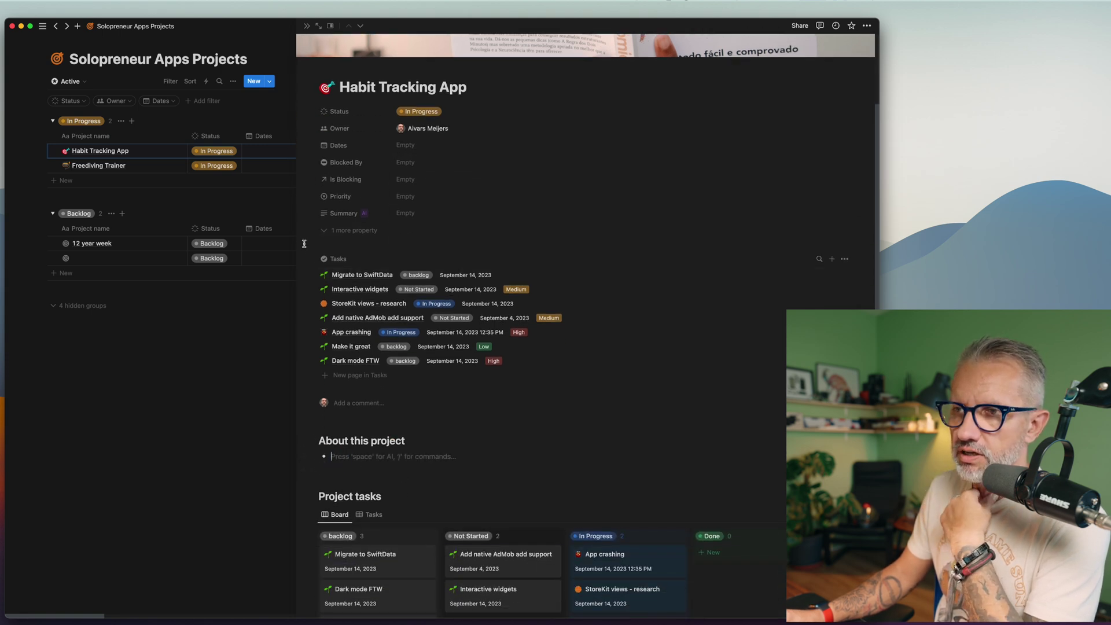
scroll(382, 313, "down", 5)
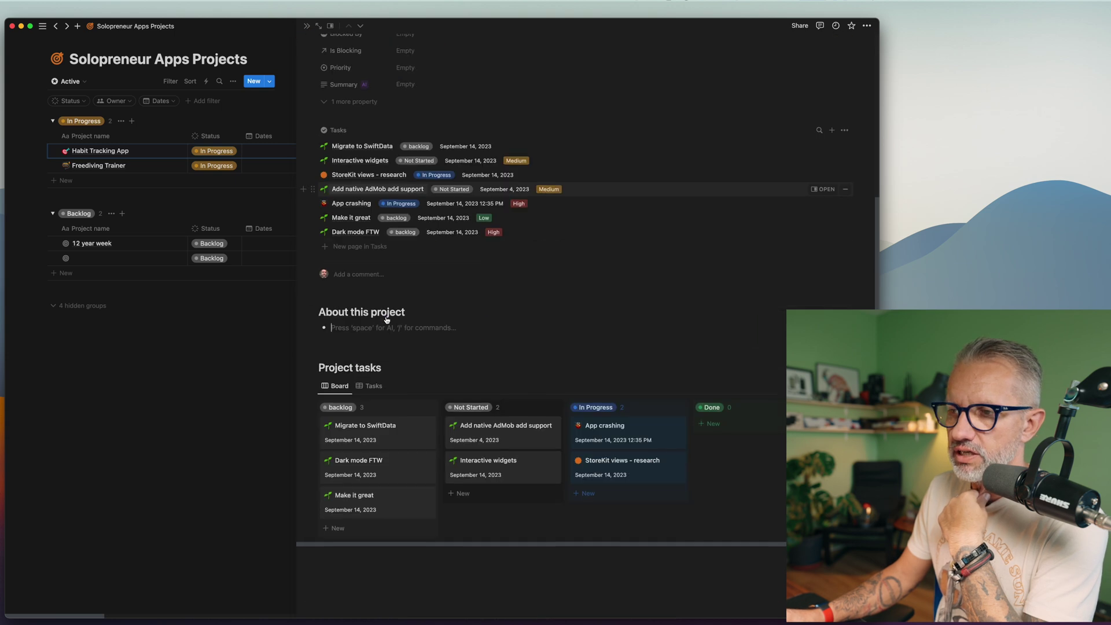
mouse_move(482, 546)
left_mouse_down()
mouse_move(644, 544)
mouse_move(487, 540)
left_mouse_up()
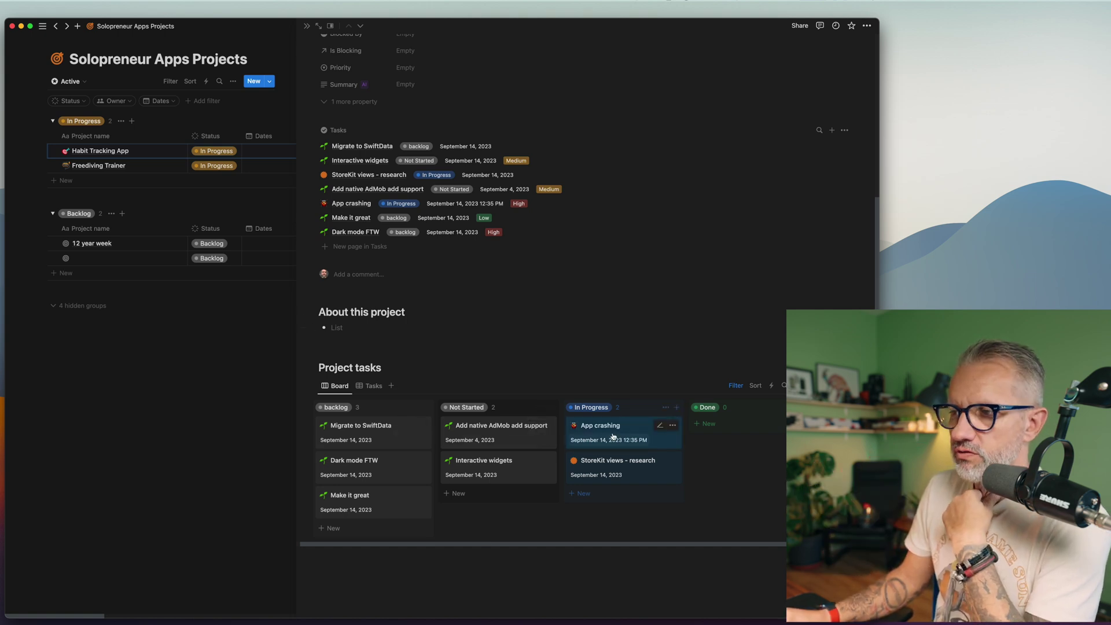
Move the App crashing card to the Done column and close the Habit Tracking App project
left_click_drag(625, 431, 736, 430)
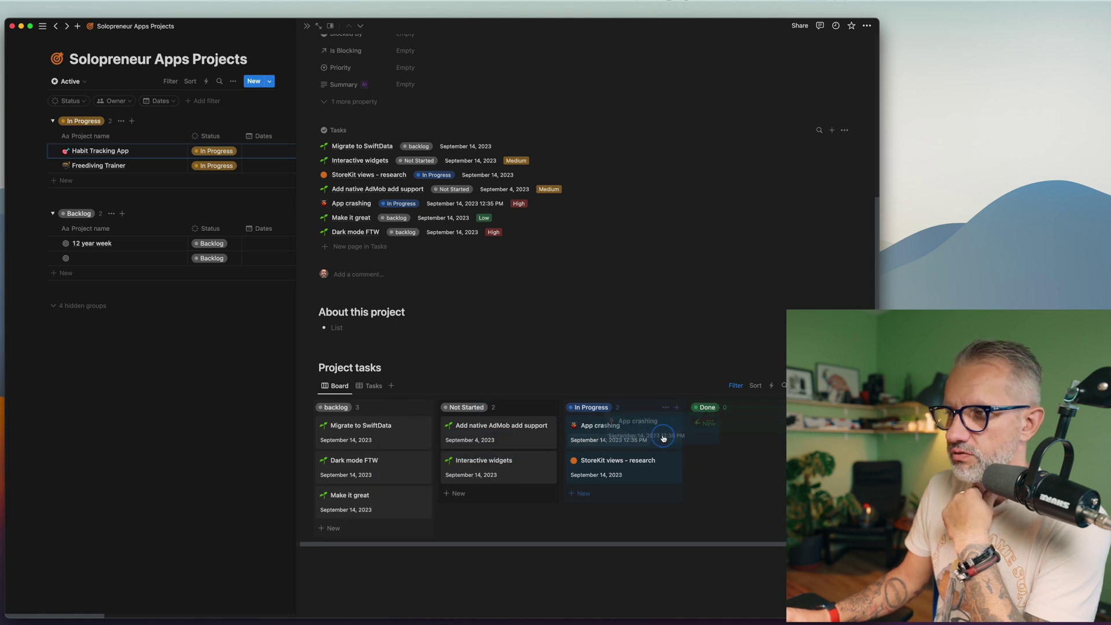
left_click(307, 27)
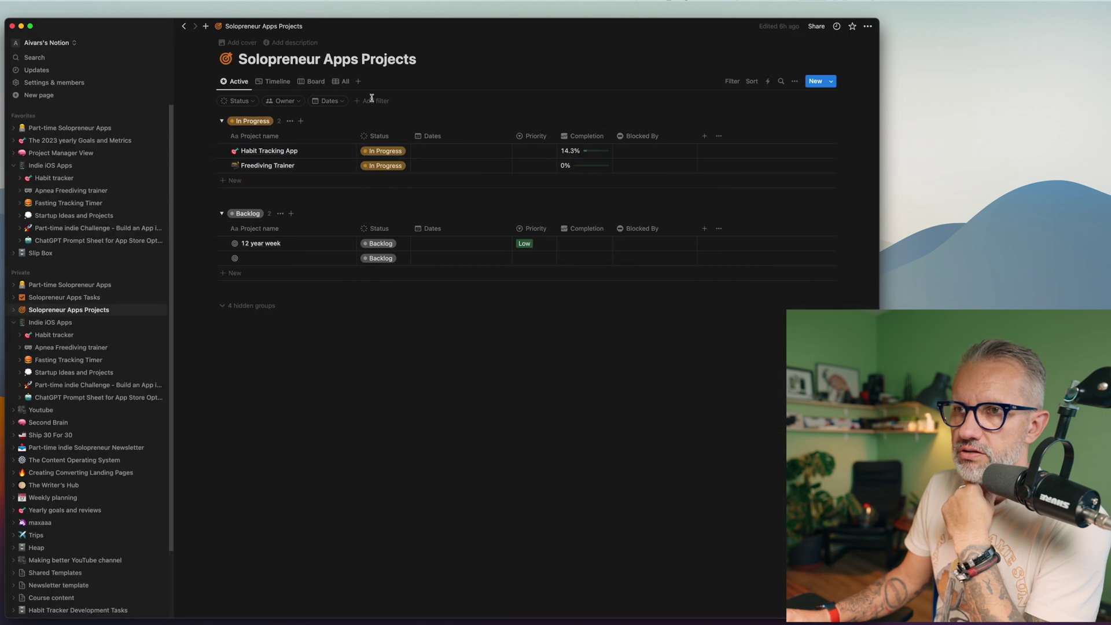
Check the Solopreneur Apps Tasks database, then return to the Part-time Solopreneur Apps dashboard and scroll through it
left_click(80, 298)
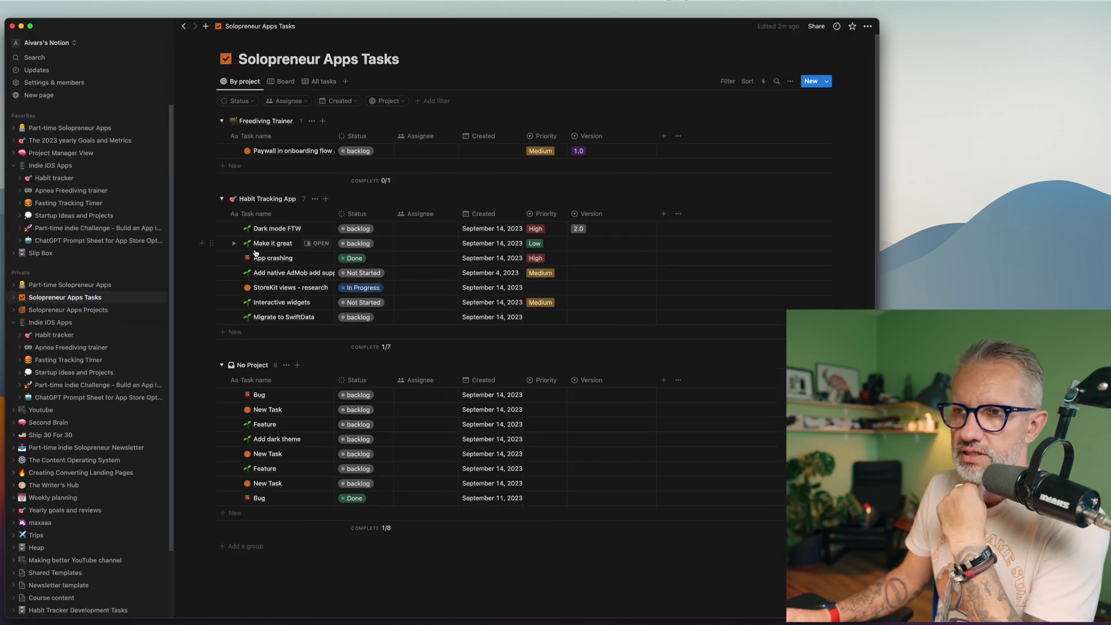
left_click(60, 285)
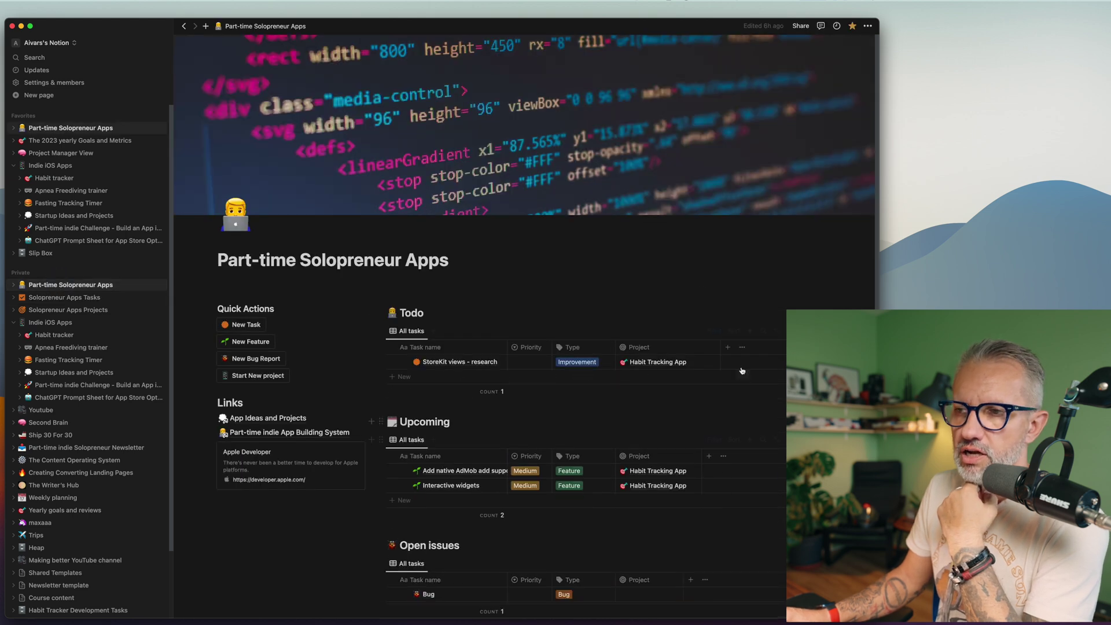
scroll(433, 226, "down", 2)
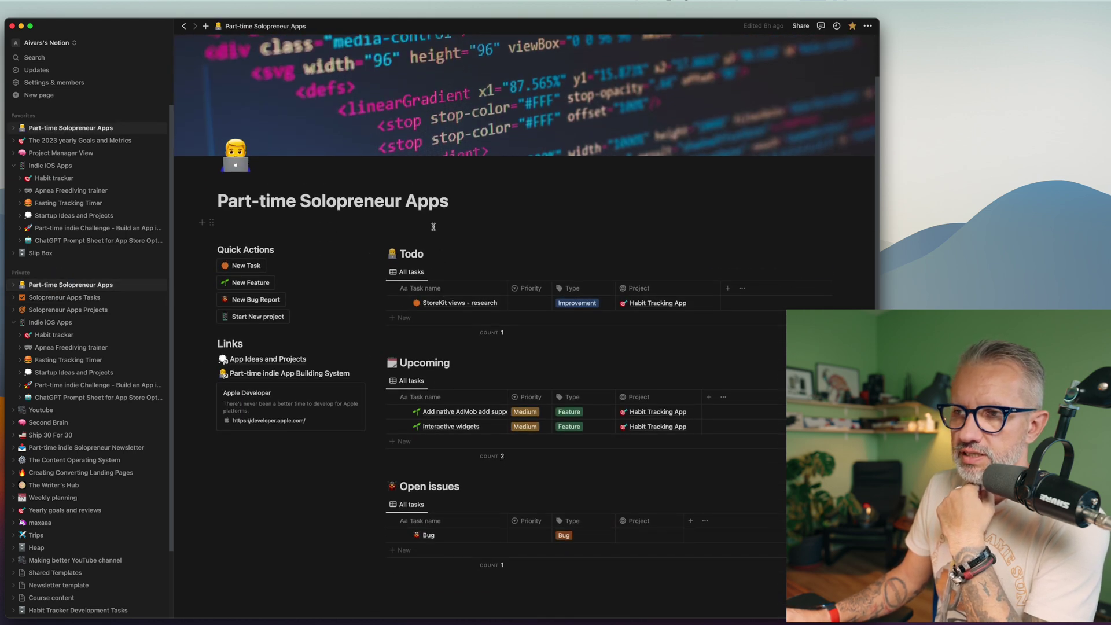
scroll(434, 426, "down", 2)
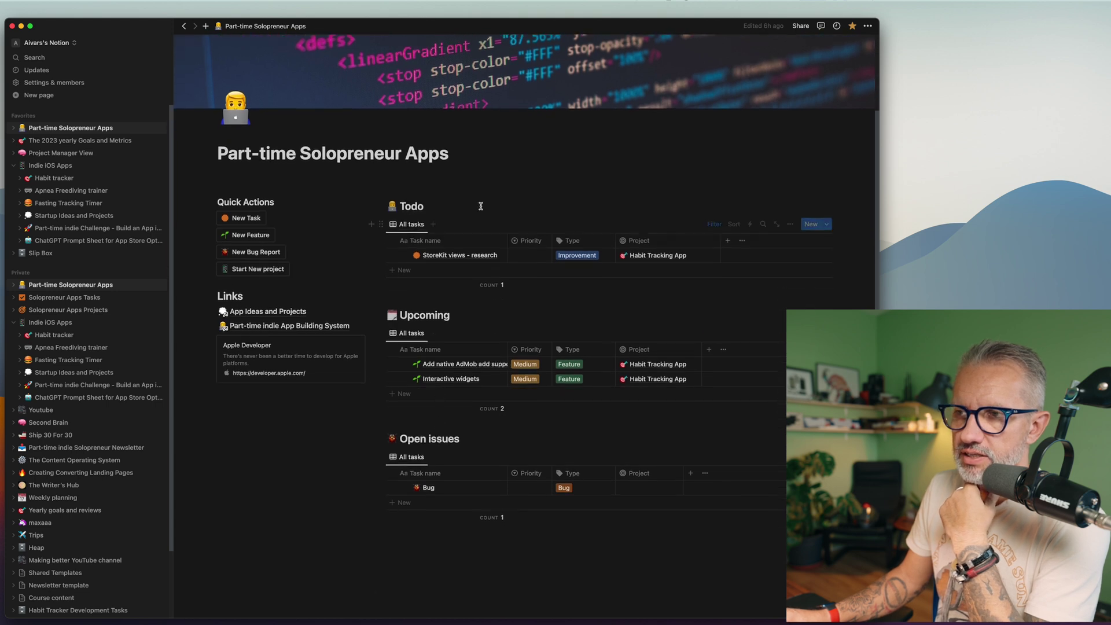
scroll(405, 405, "up", 4)
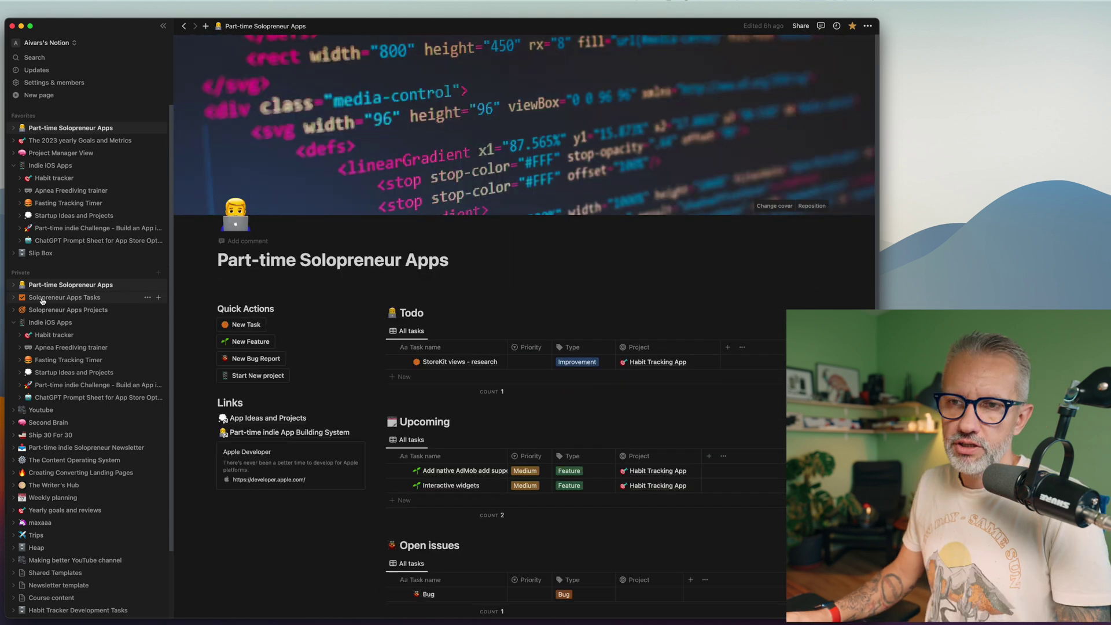
Filter the Solopreneur Apps Tasks table to show only Done tasks
left_click(94, 301)
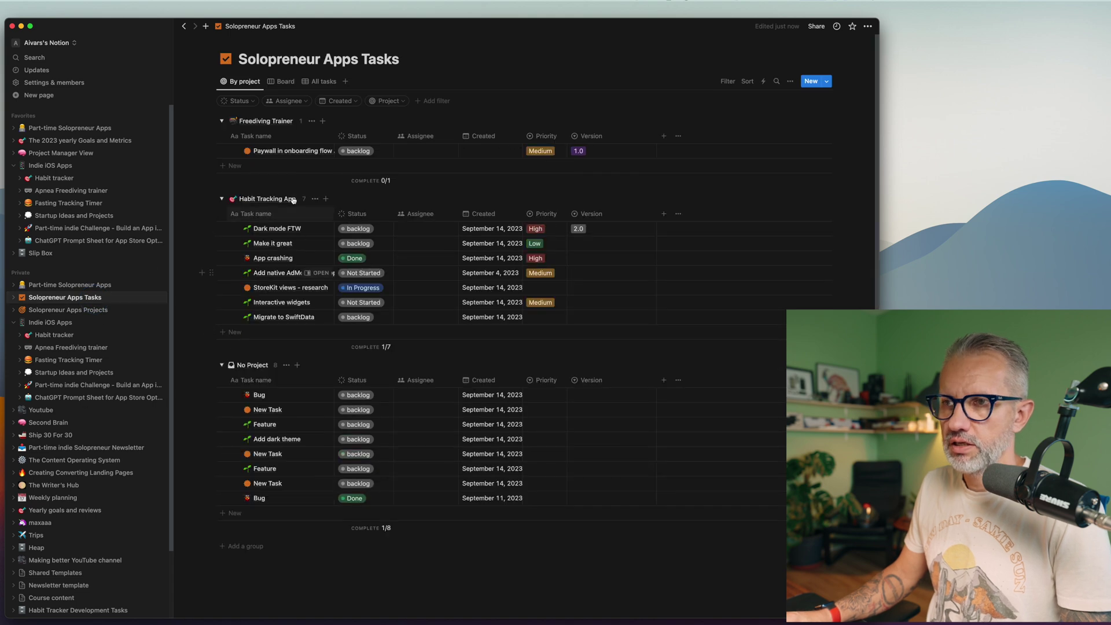
left_click(252, 102)
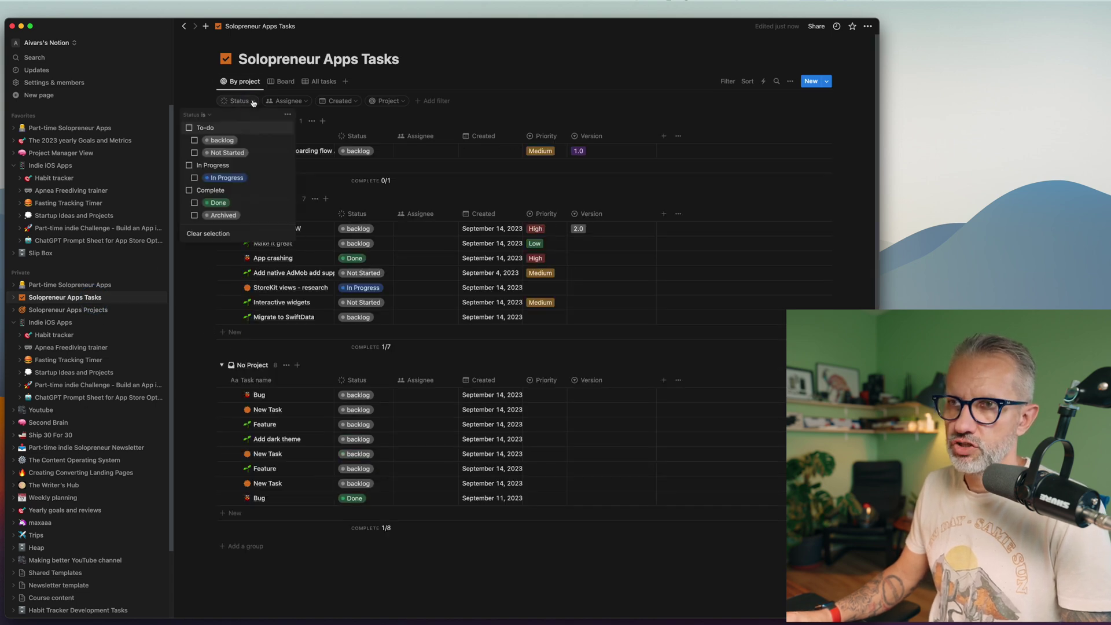
left_click(194, 204)
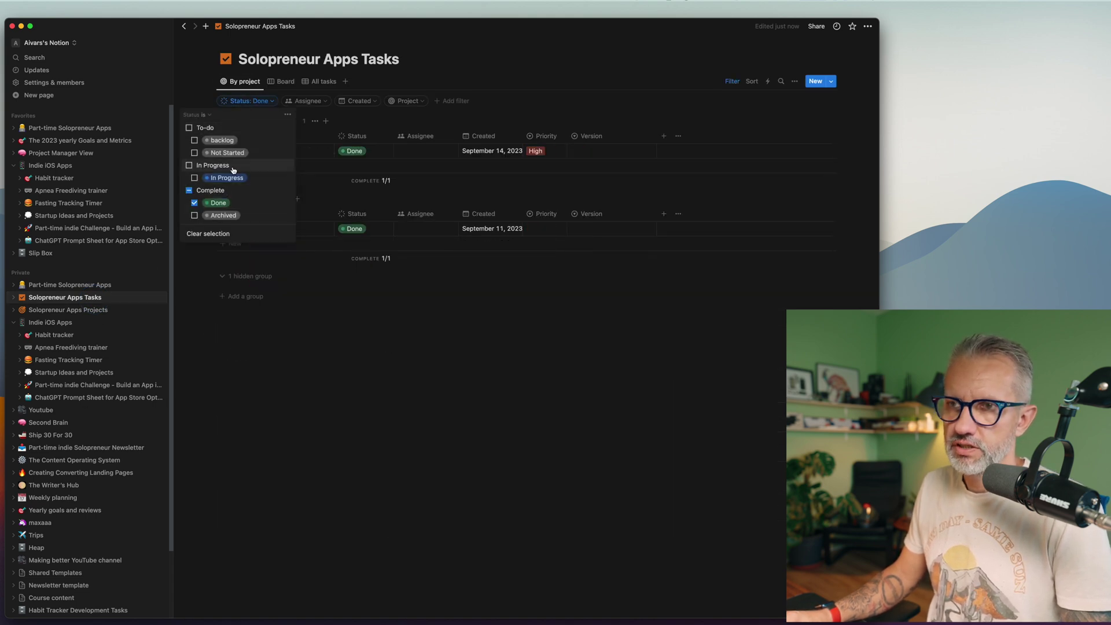
left_click(408, 461)
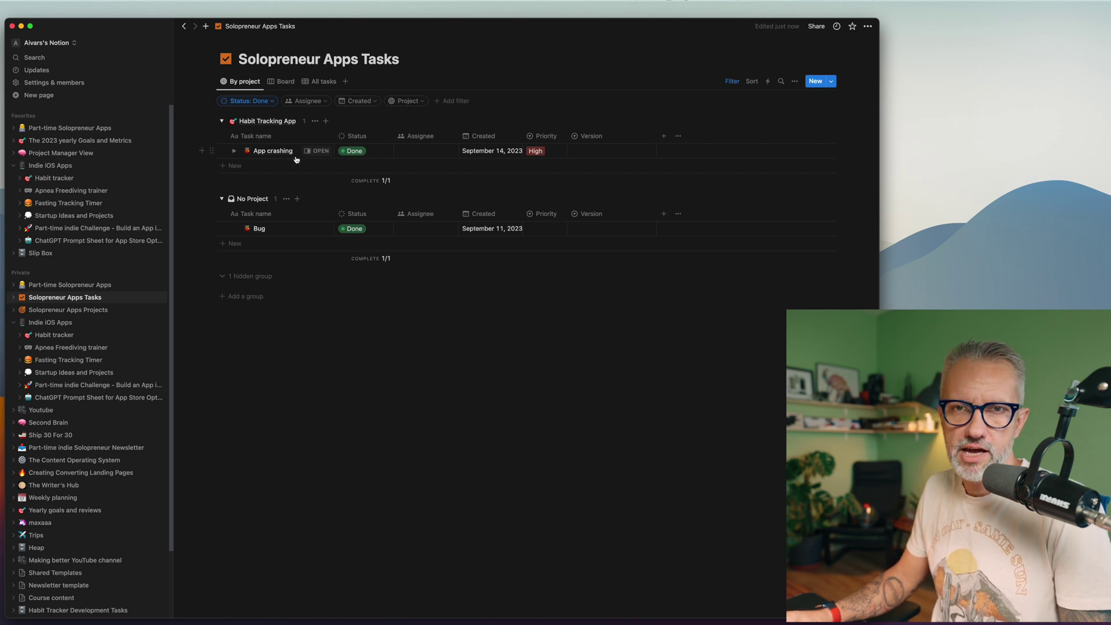
Create Version option 2.1 and assign it to App crashing
left_click(586, 138)
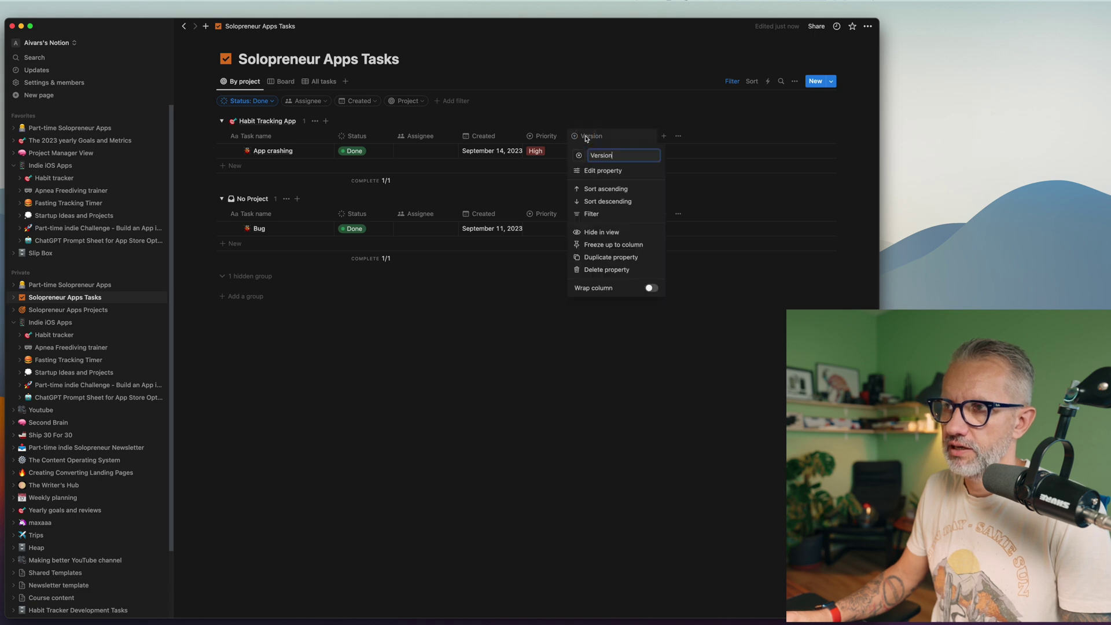
key("Escape")
left_click(574, 151)
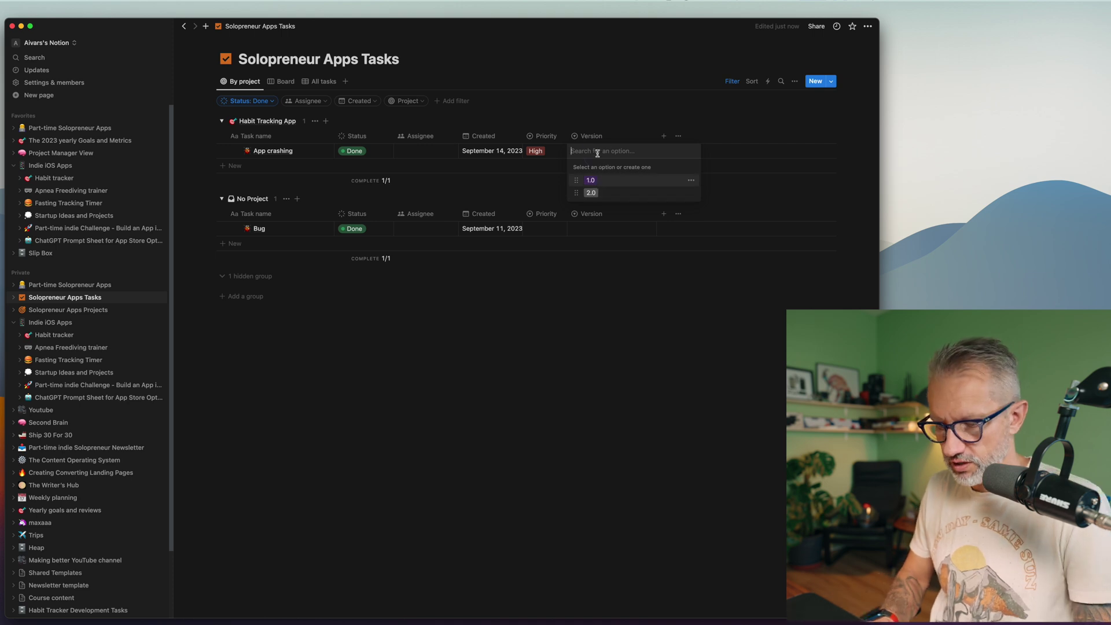
type("2.")
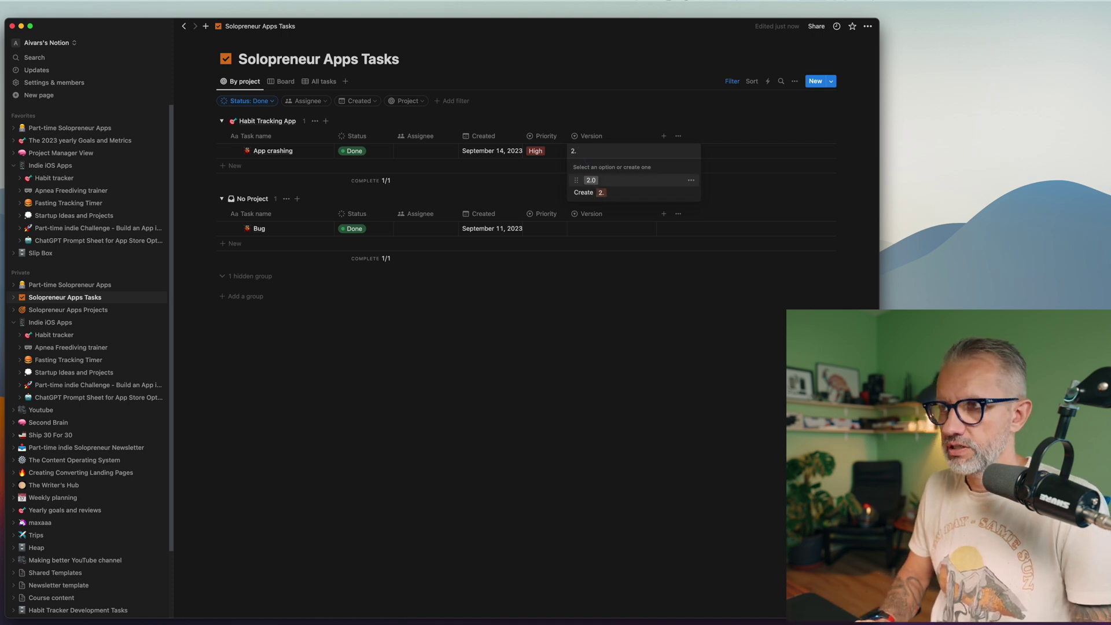
type("1")
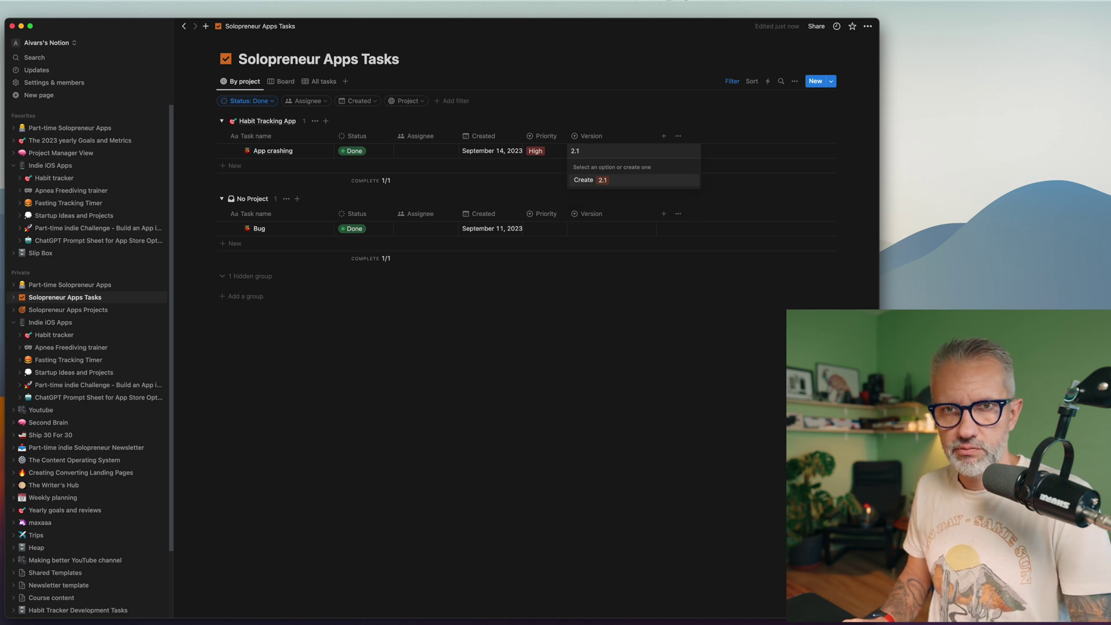
key("Return")
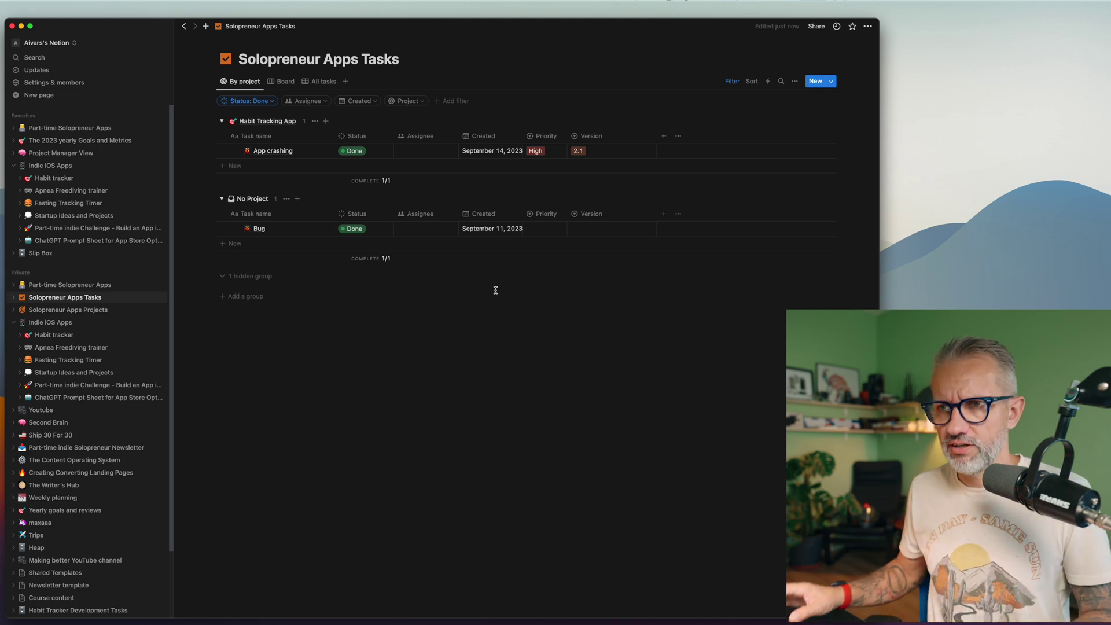
From the dashboard quick actions, create the project 'Instagram but for dogs', then open Solopreneur Apps Projects
key("super+bracketleft")
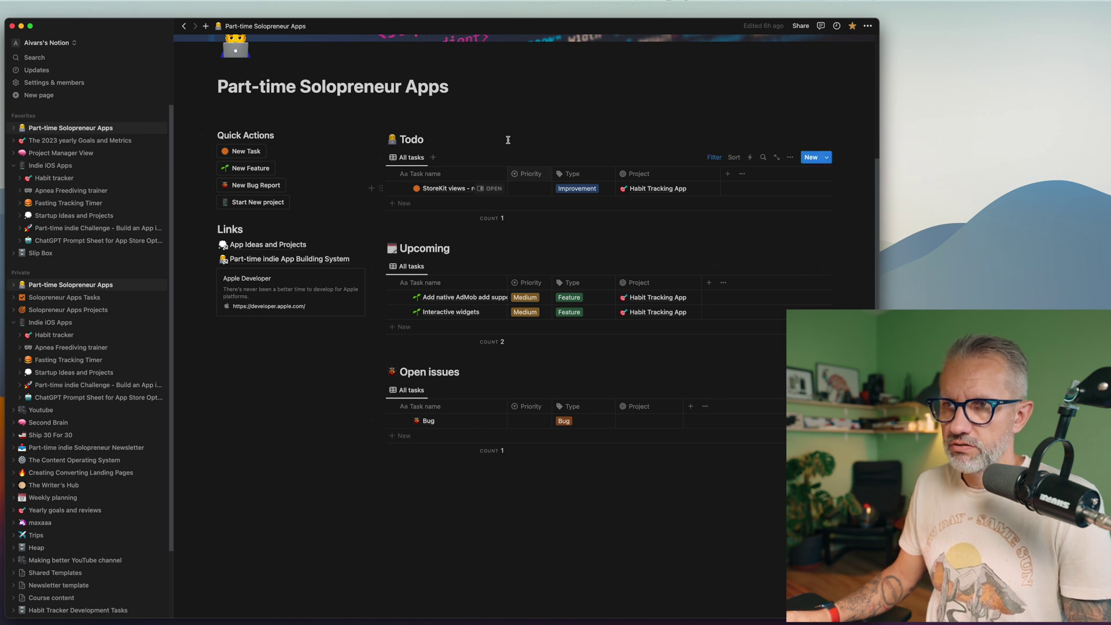
left_click(253, 204)
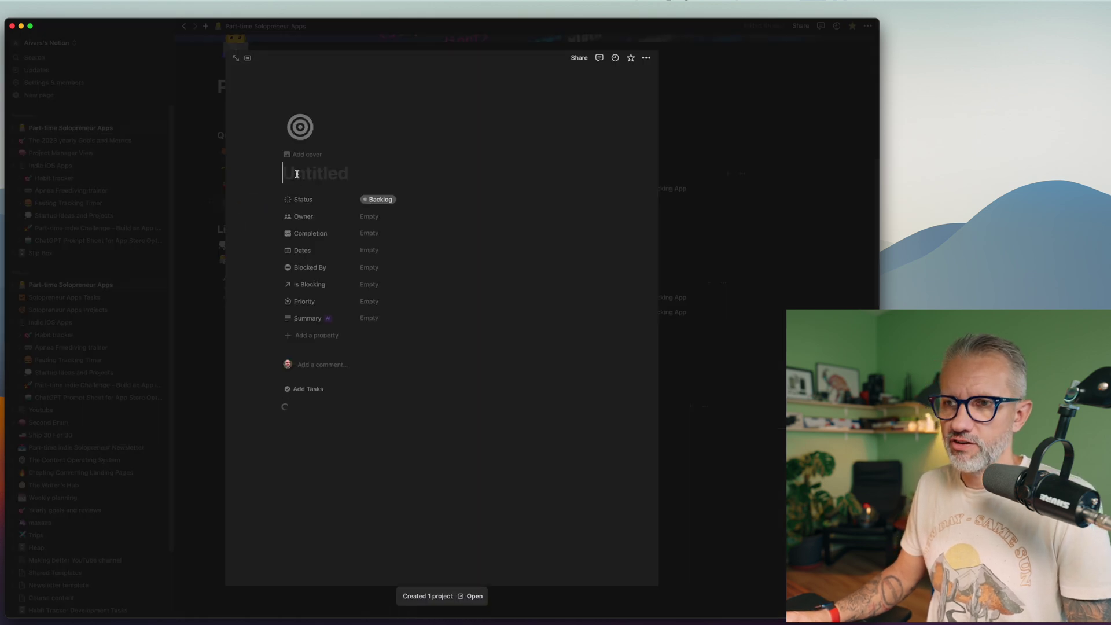
type("Instagram but for dogs")
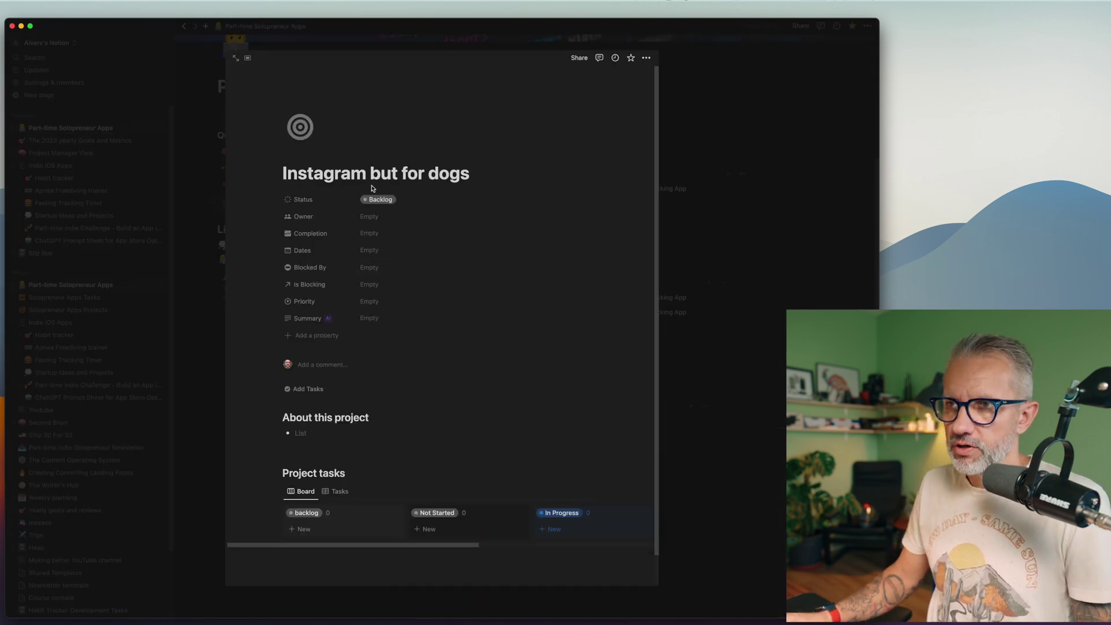
scroll(300, 290, "down", 1)
left_click(305, 406)
left_click_drag(287, 397, 330, 415)
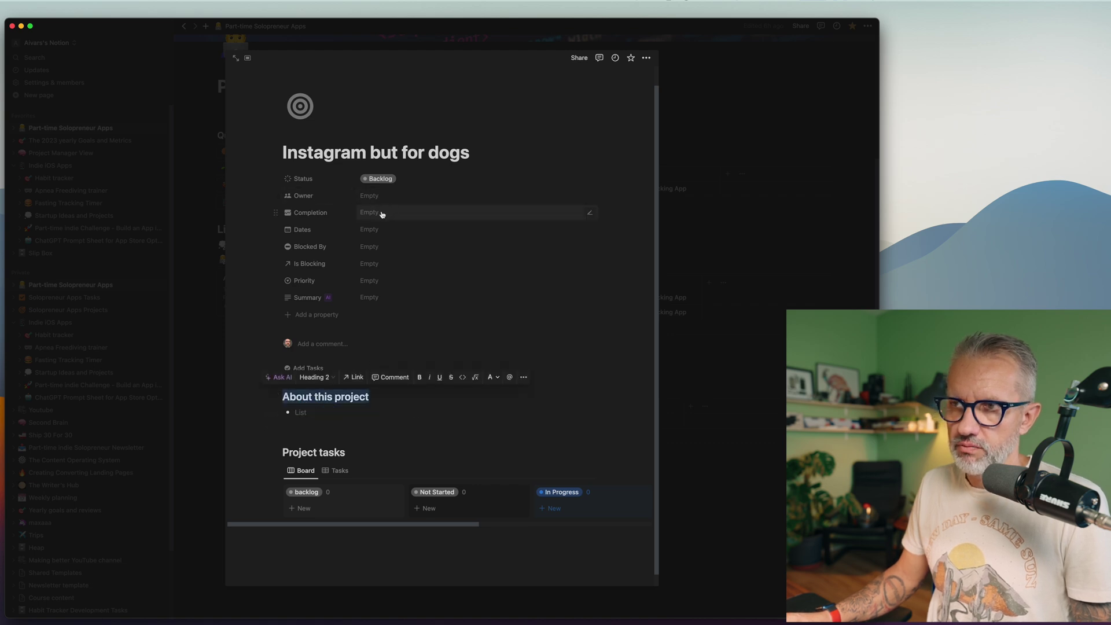
scroll(443, 250, "down", 1)
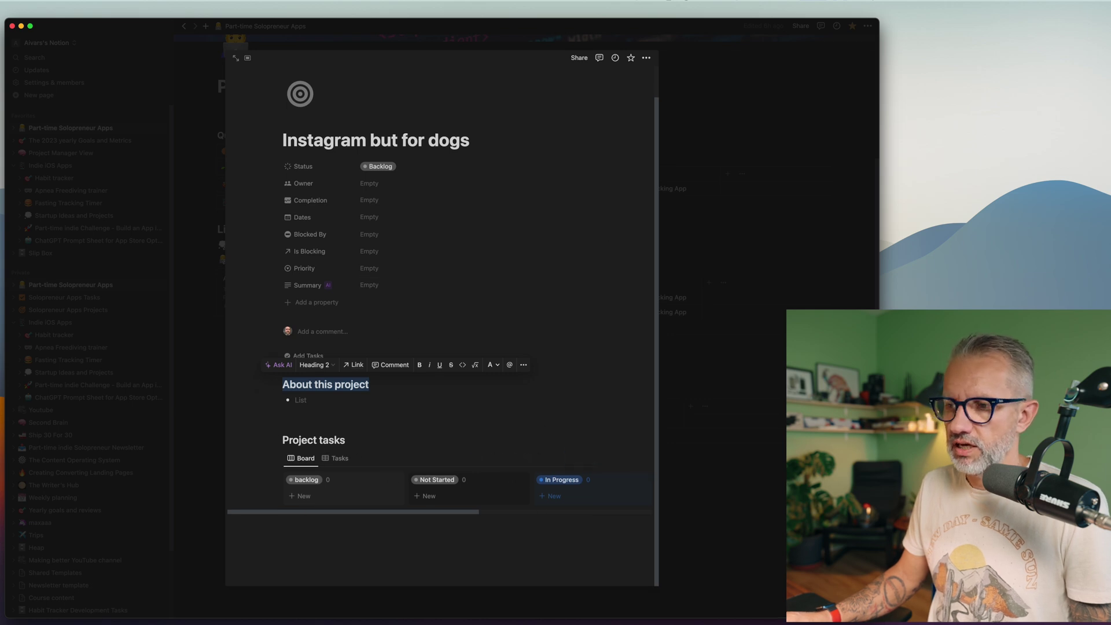
left_click(677, 223)
left_click(68, 310)
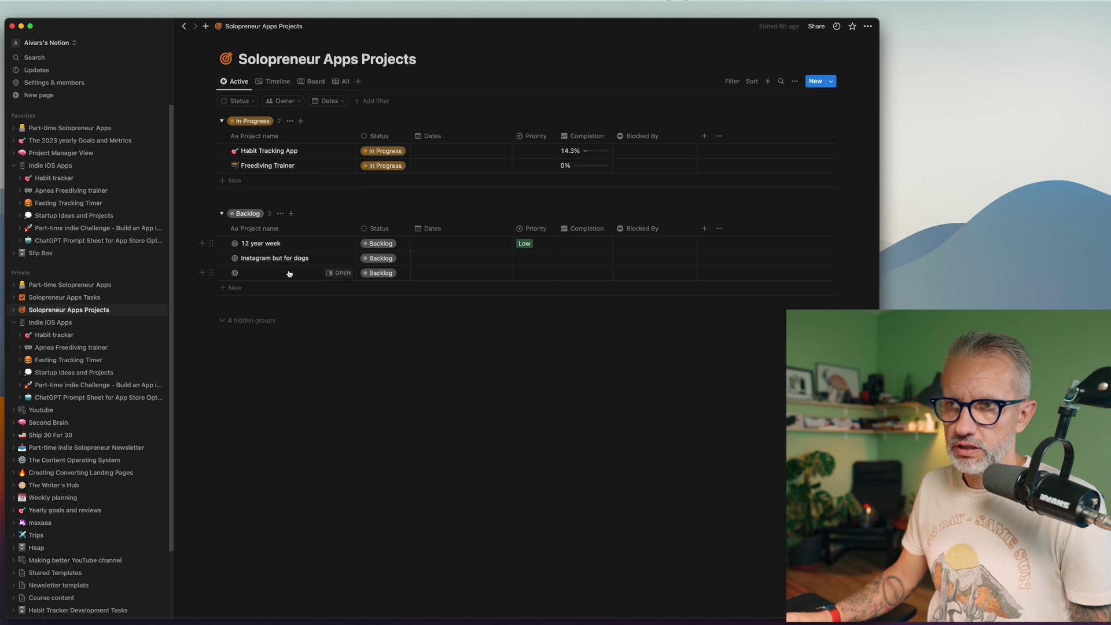
left_click(339, 243)
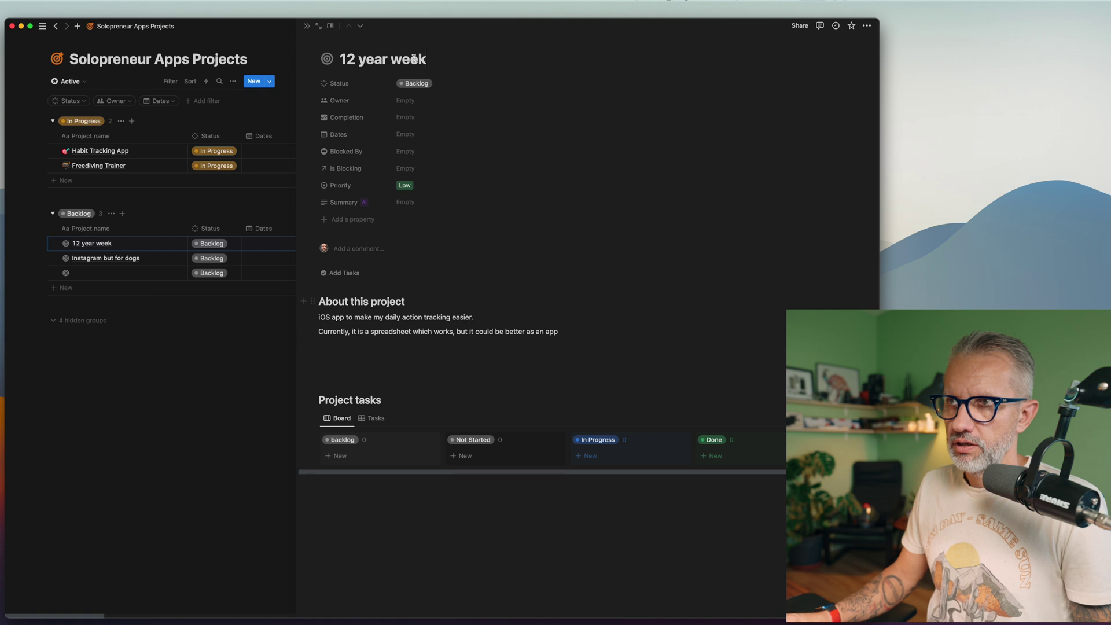
left_click_drag(320, 298, 570, 342)
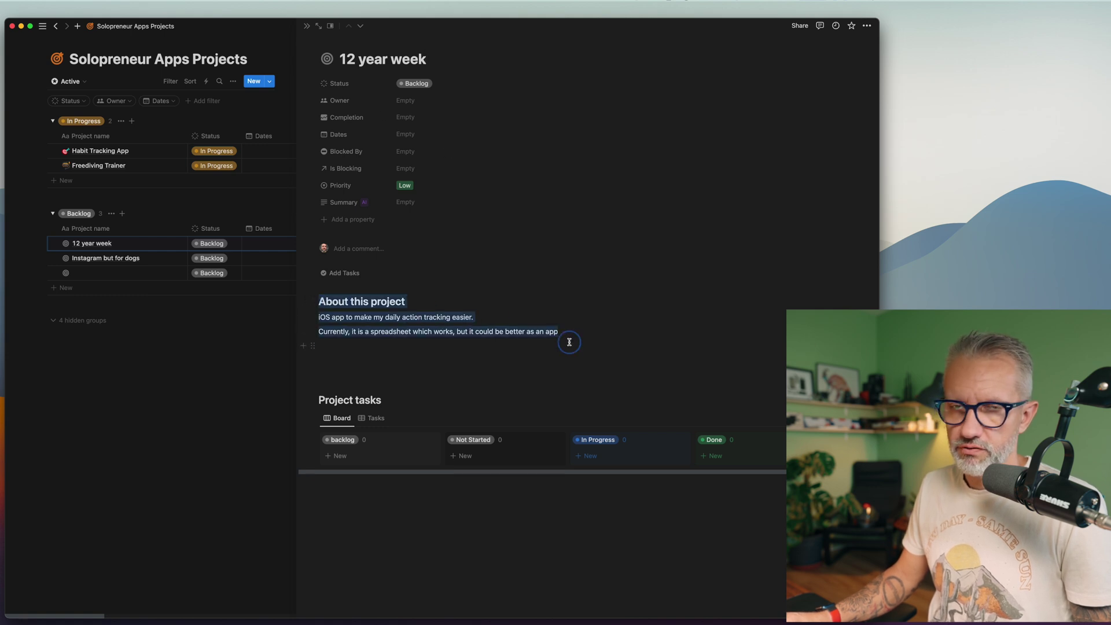
left_click(308, 27)
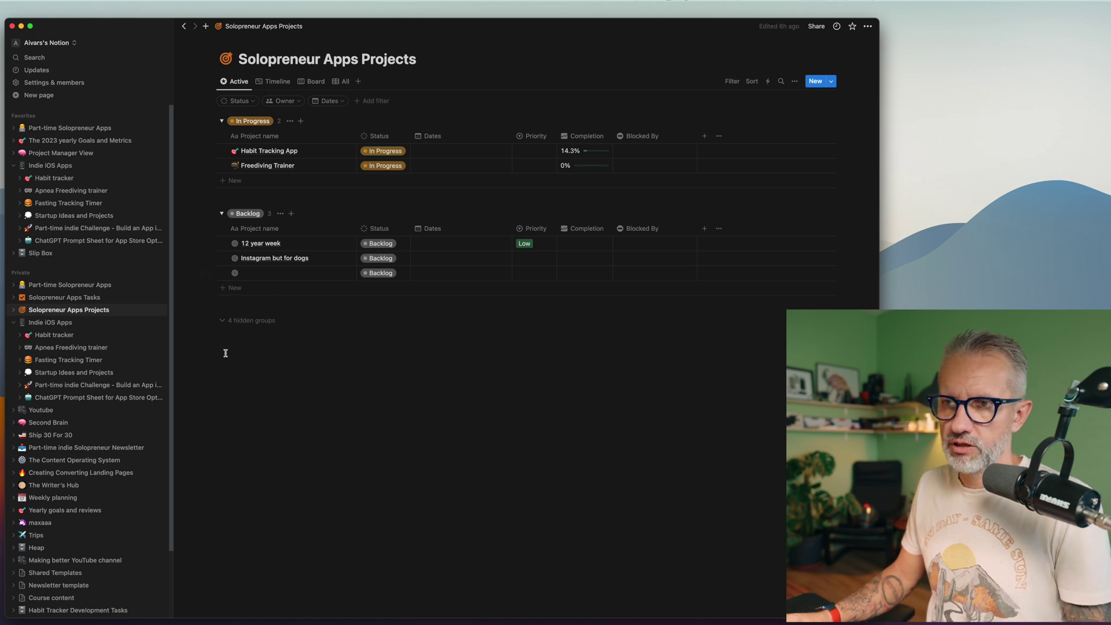
Go from the dashboard through App Ideas and Projects to the Startup Ideas and Projects board
left_click(71, 286)
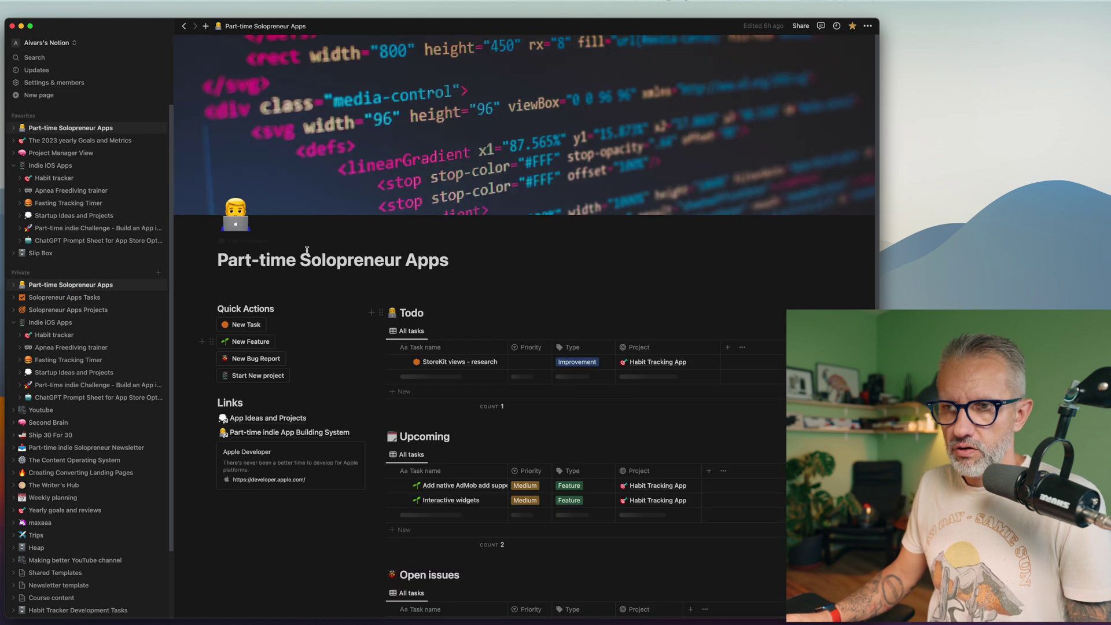
left_click(254, 419)
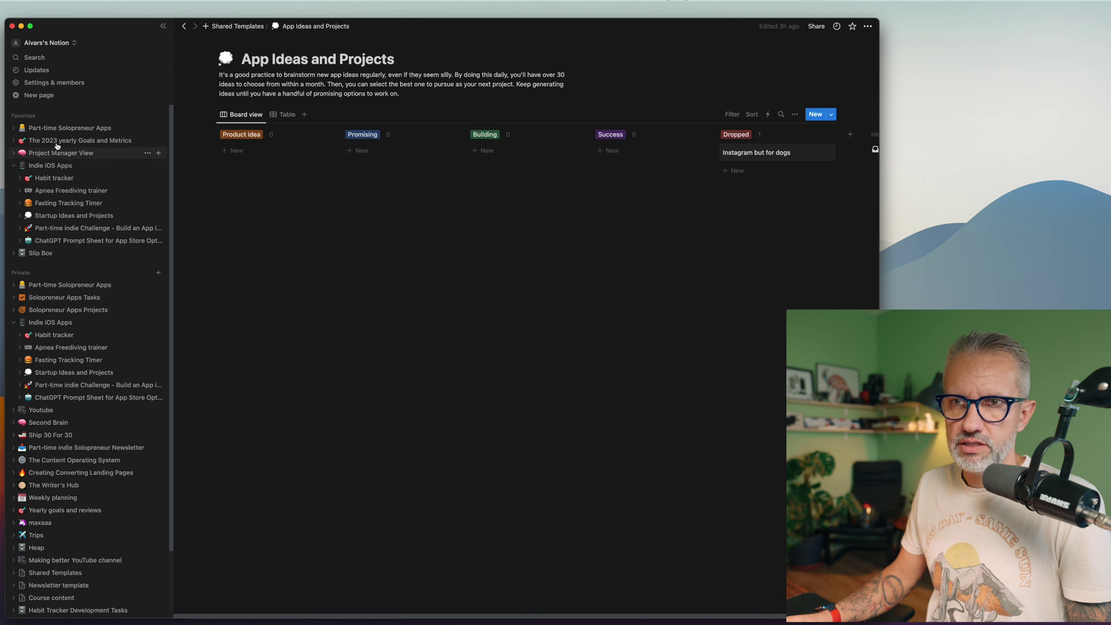
left_click(68, 219)
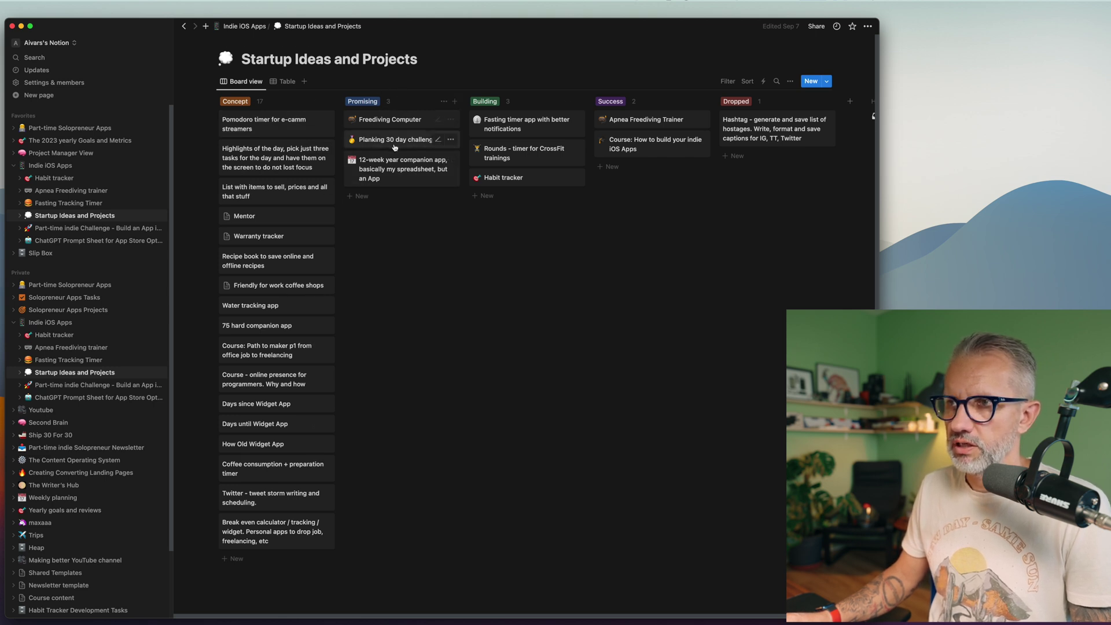
Move Planking 30 day challenge to Building, then open the Part-time indie App Building System page
left_click_drag(388, 144, 515, 148)
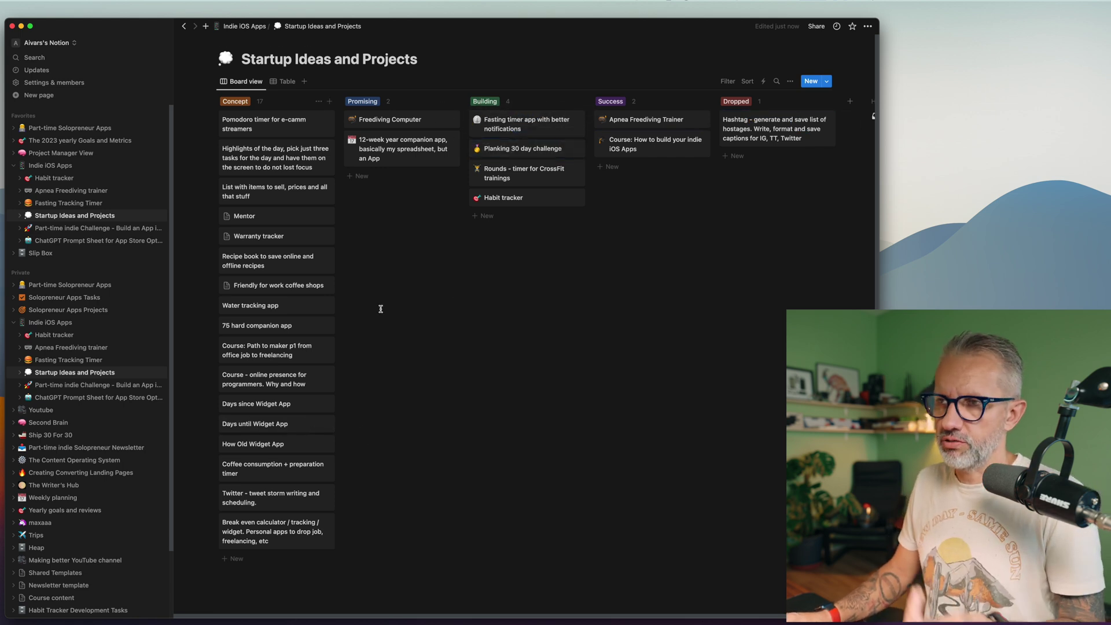
key("super+bracketleft")
left_click(272, 439)
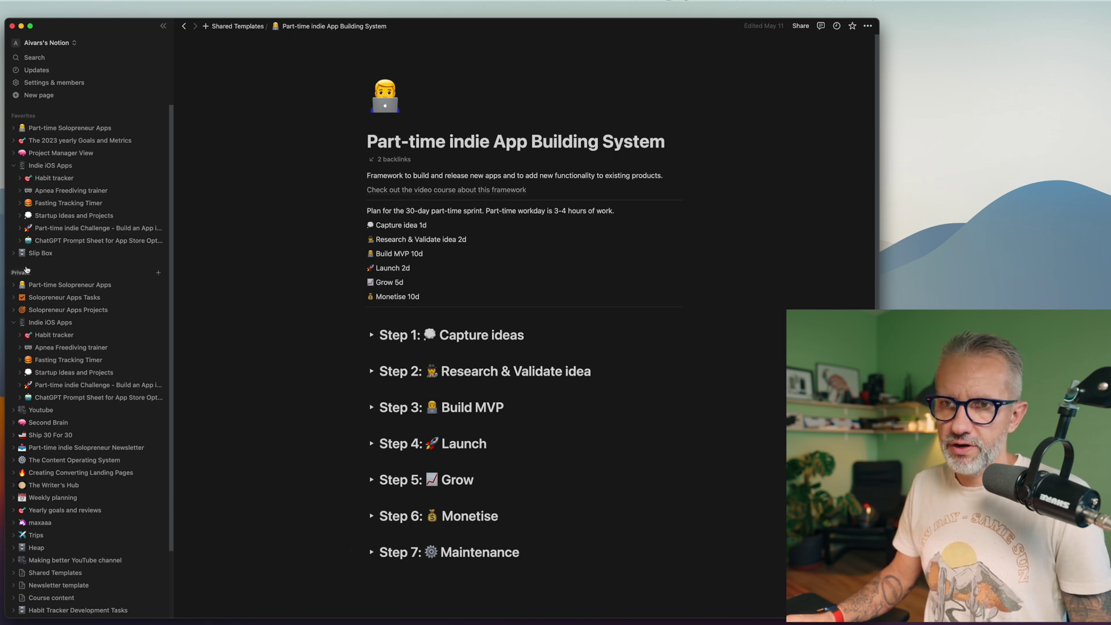
Open Part-time Solopreneur Apps under Private in the sidebar
left_click(69, 285)
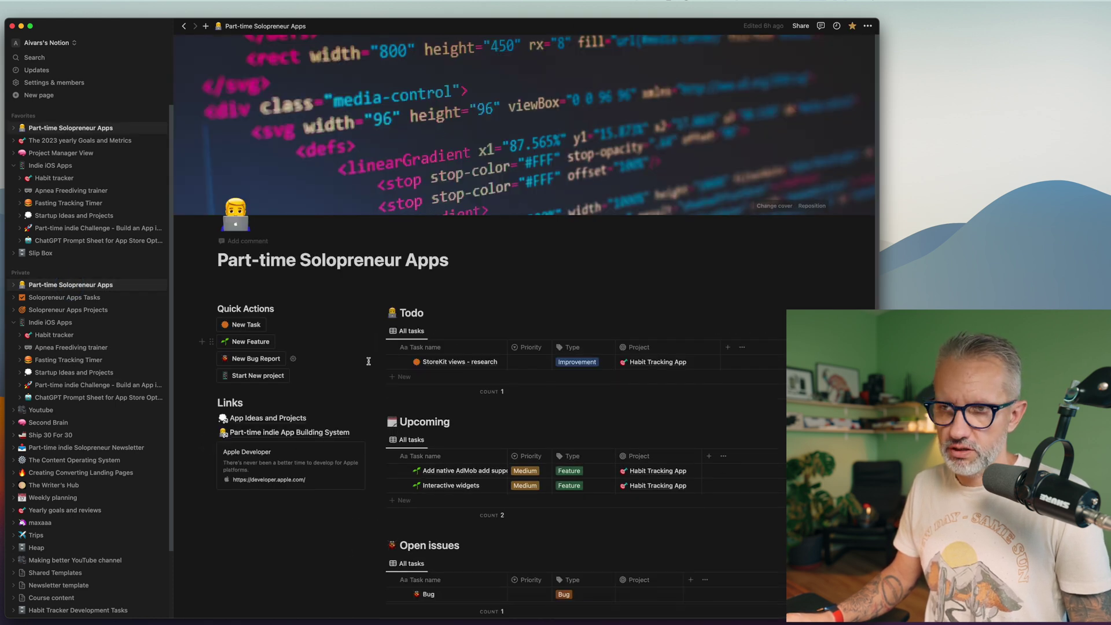